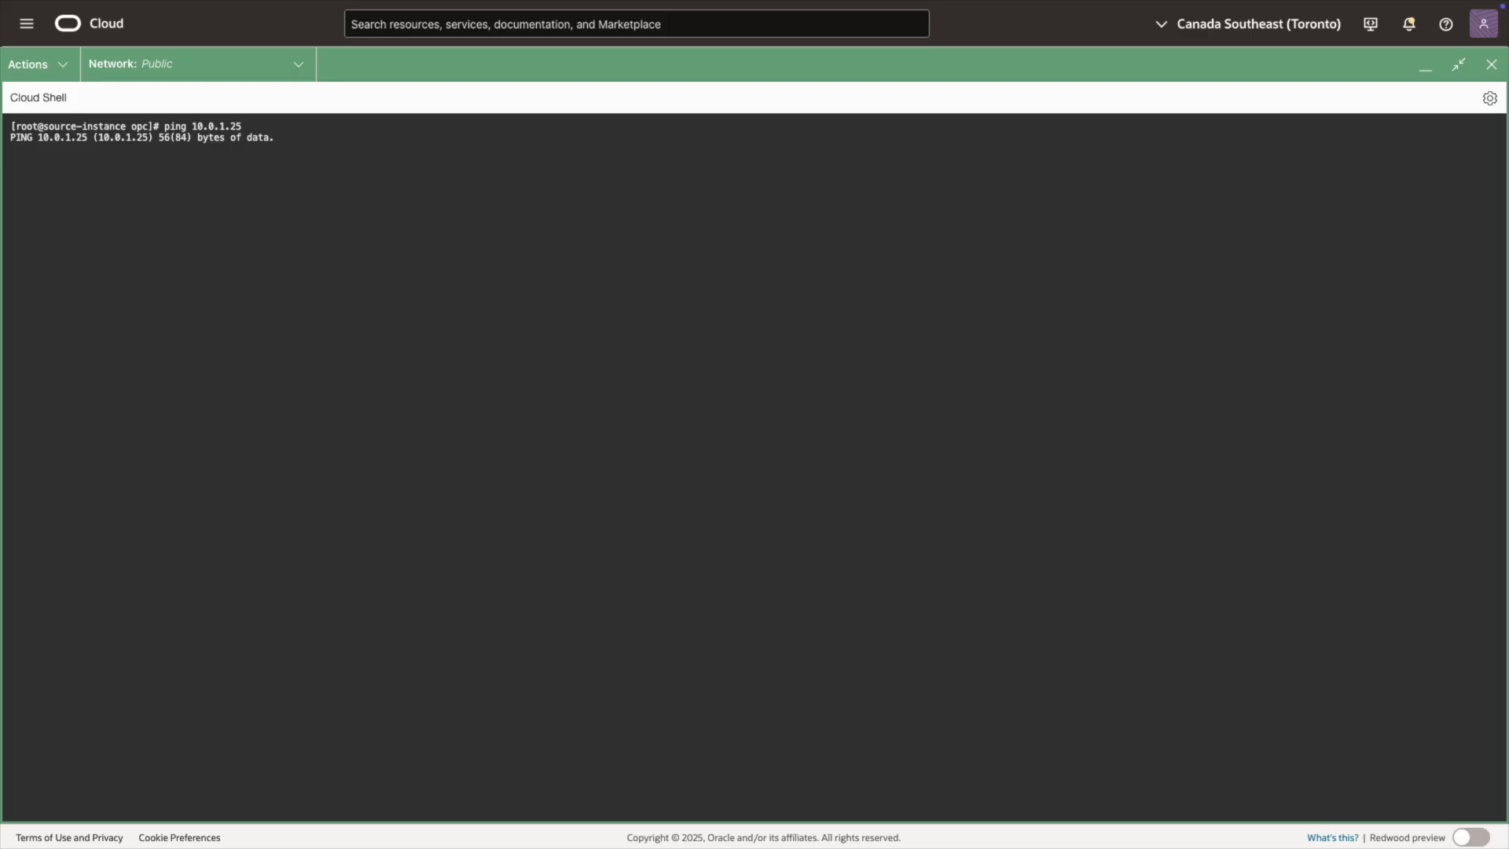
# Step: Stop the ping from the source instance, and ping 10.0.0.222 from the destination instance before stopping that test too
pyautogui.hotkey('ctrl', 'c')
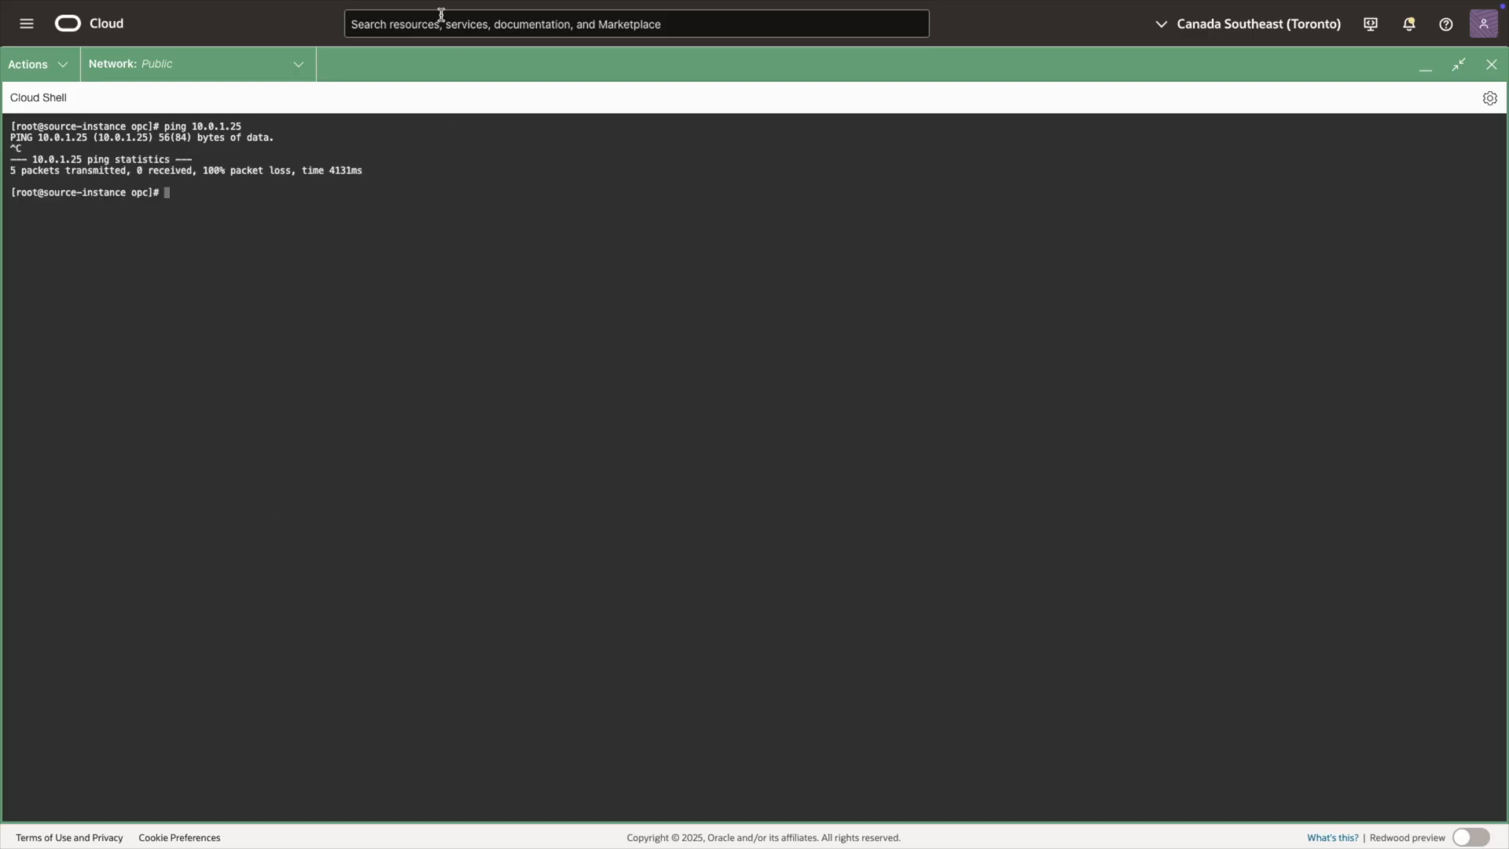
pyautogui.click(465, 37)
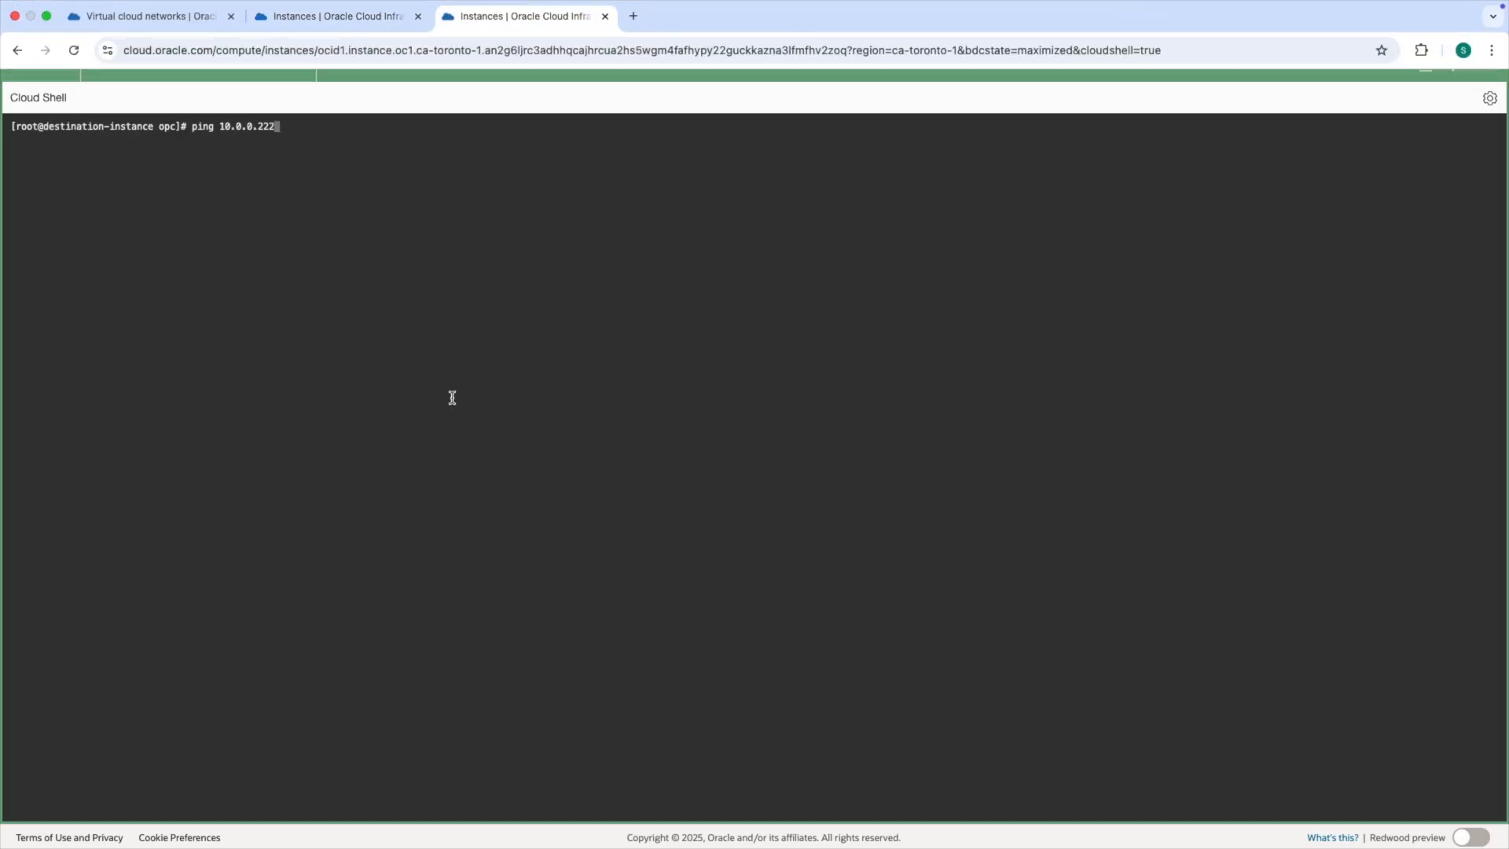
pyautogui.press('Return')
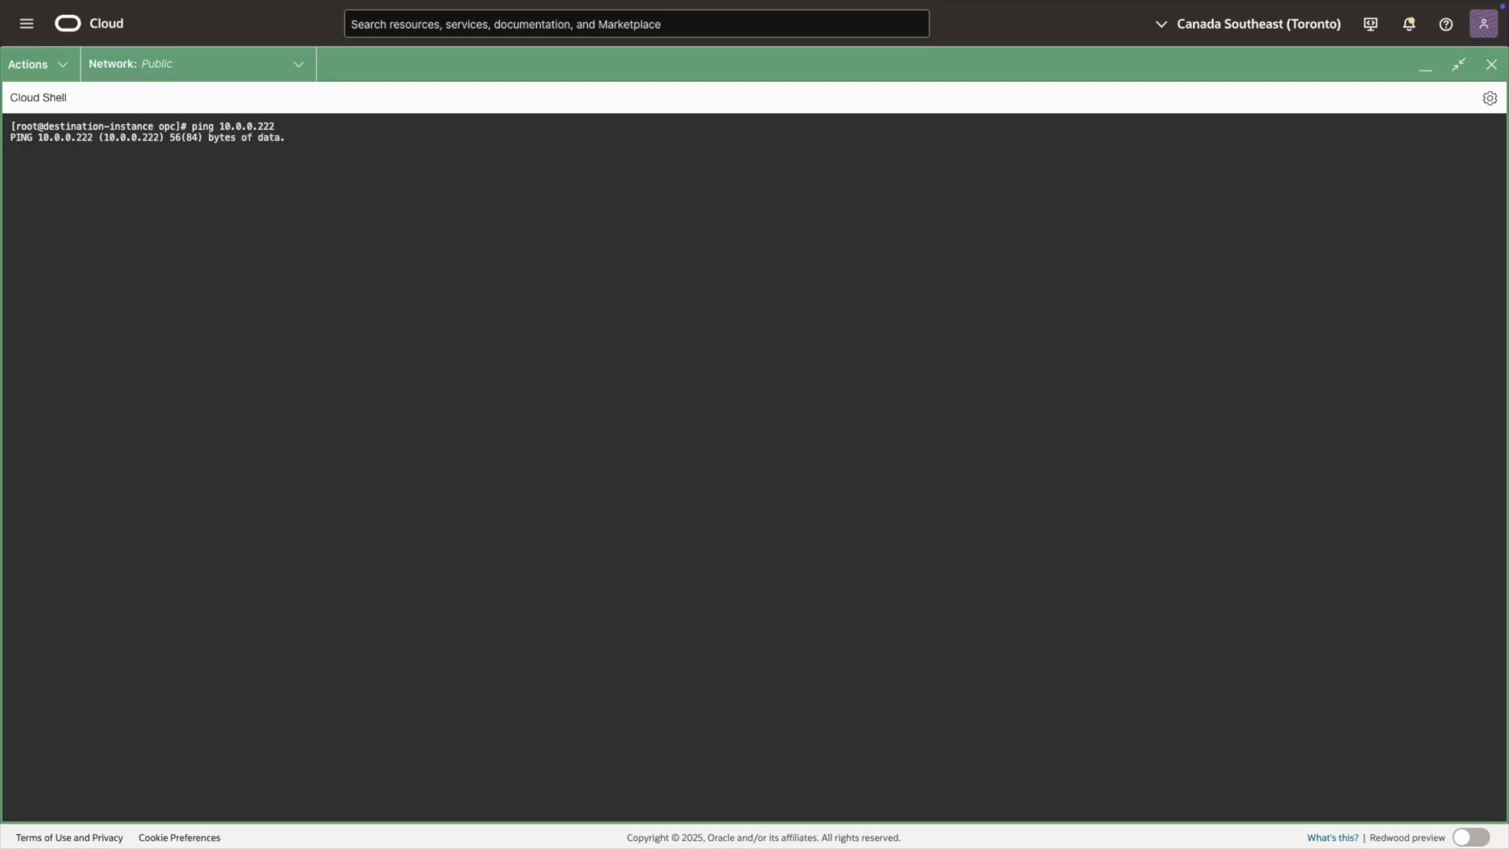
pyautogui.hotkey('ctrl', 'c')
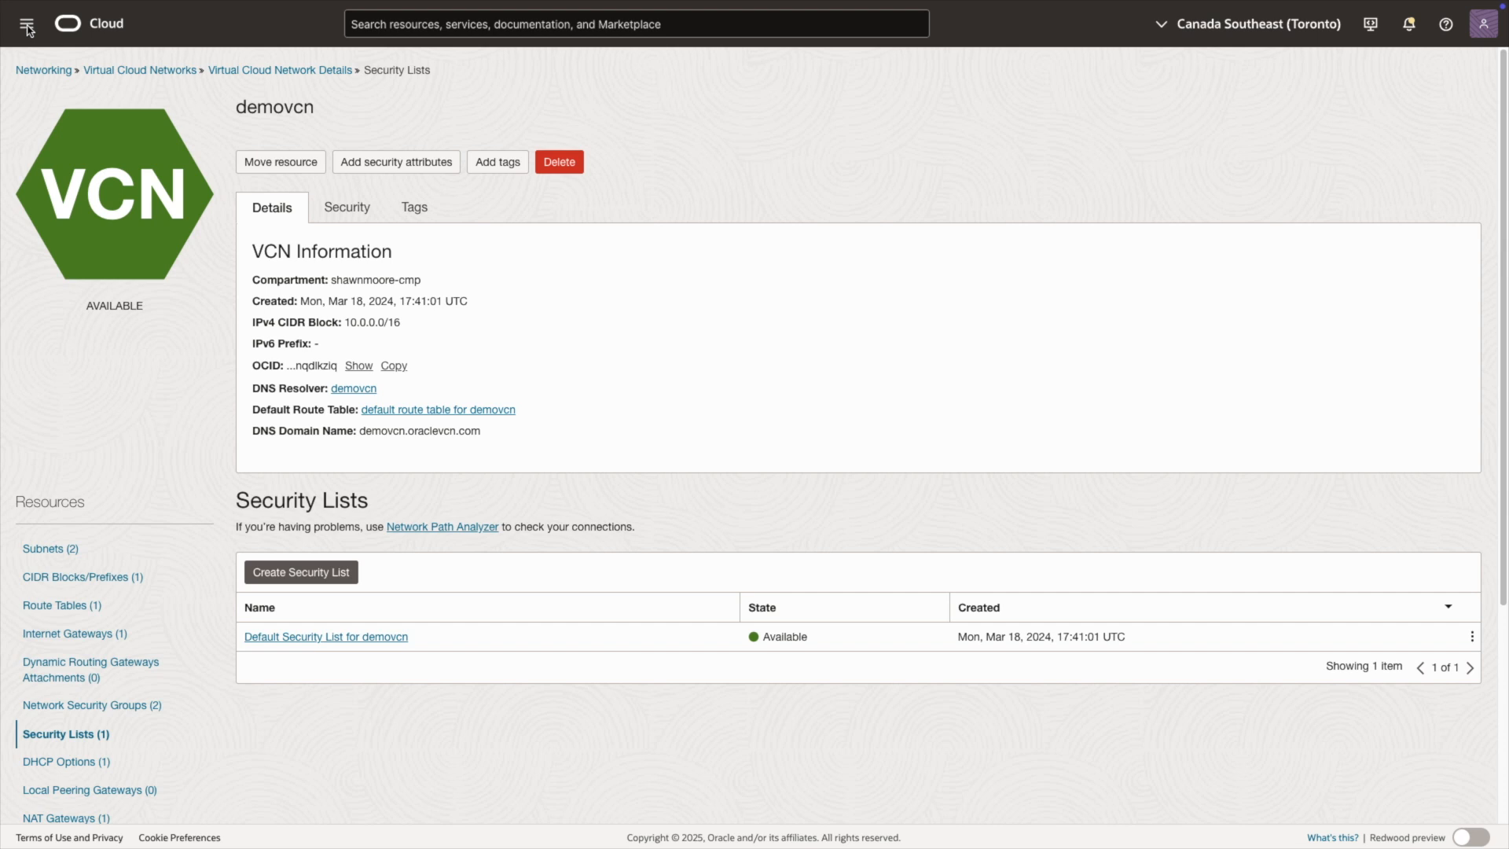
# Step: In Zero Trust Packet Routing, create the security attribute namespace source-to-destination with the description "namespace for source instance to destination instance connectivity"
pyautogui.click(27, 28)
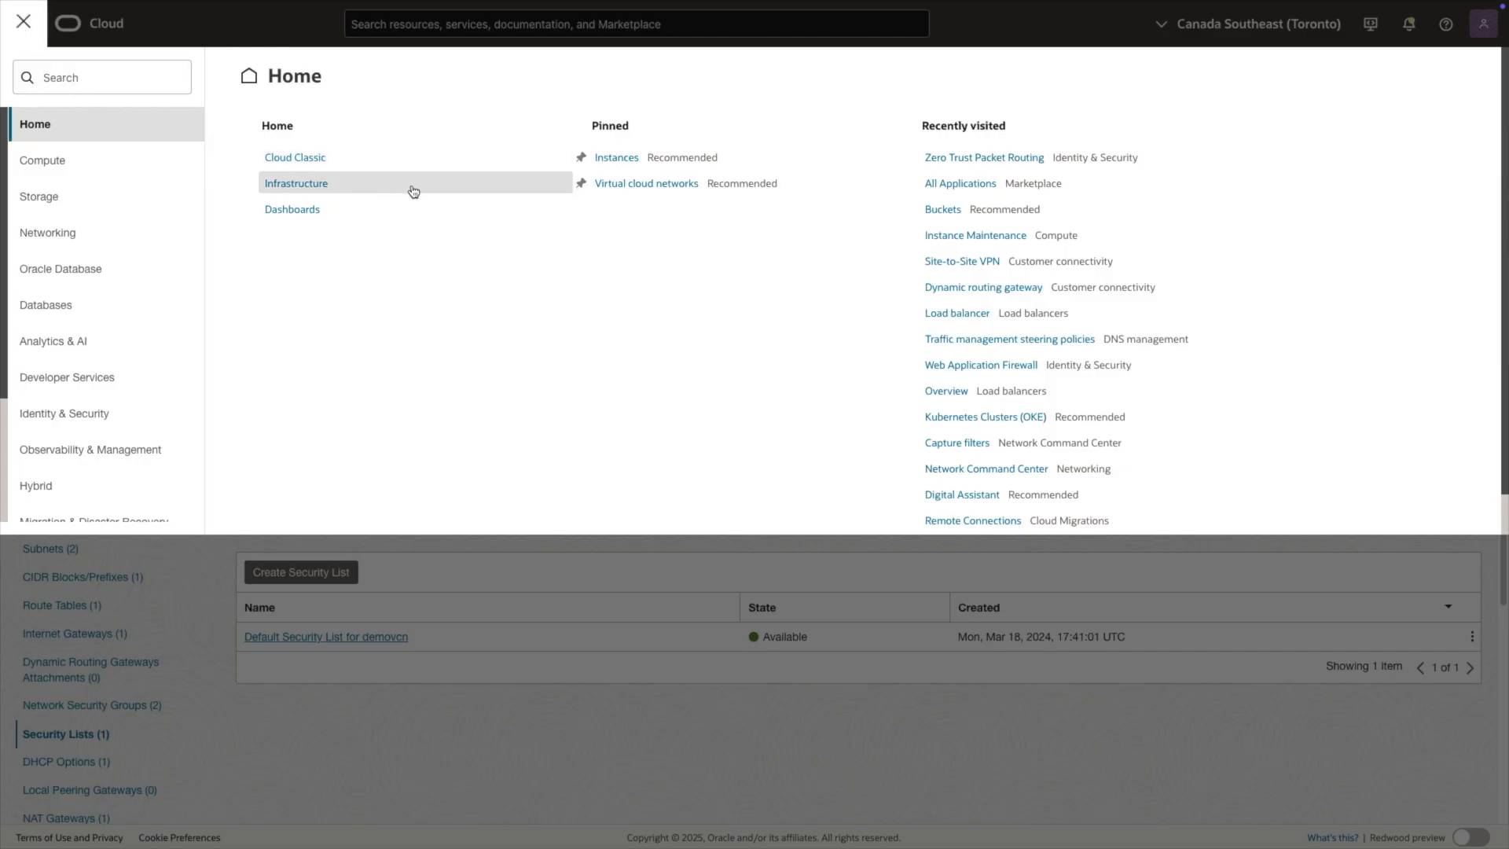
pyautogui.click(975, 159)
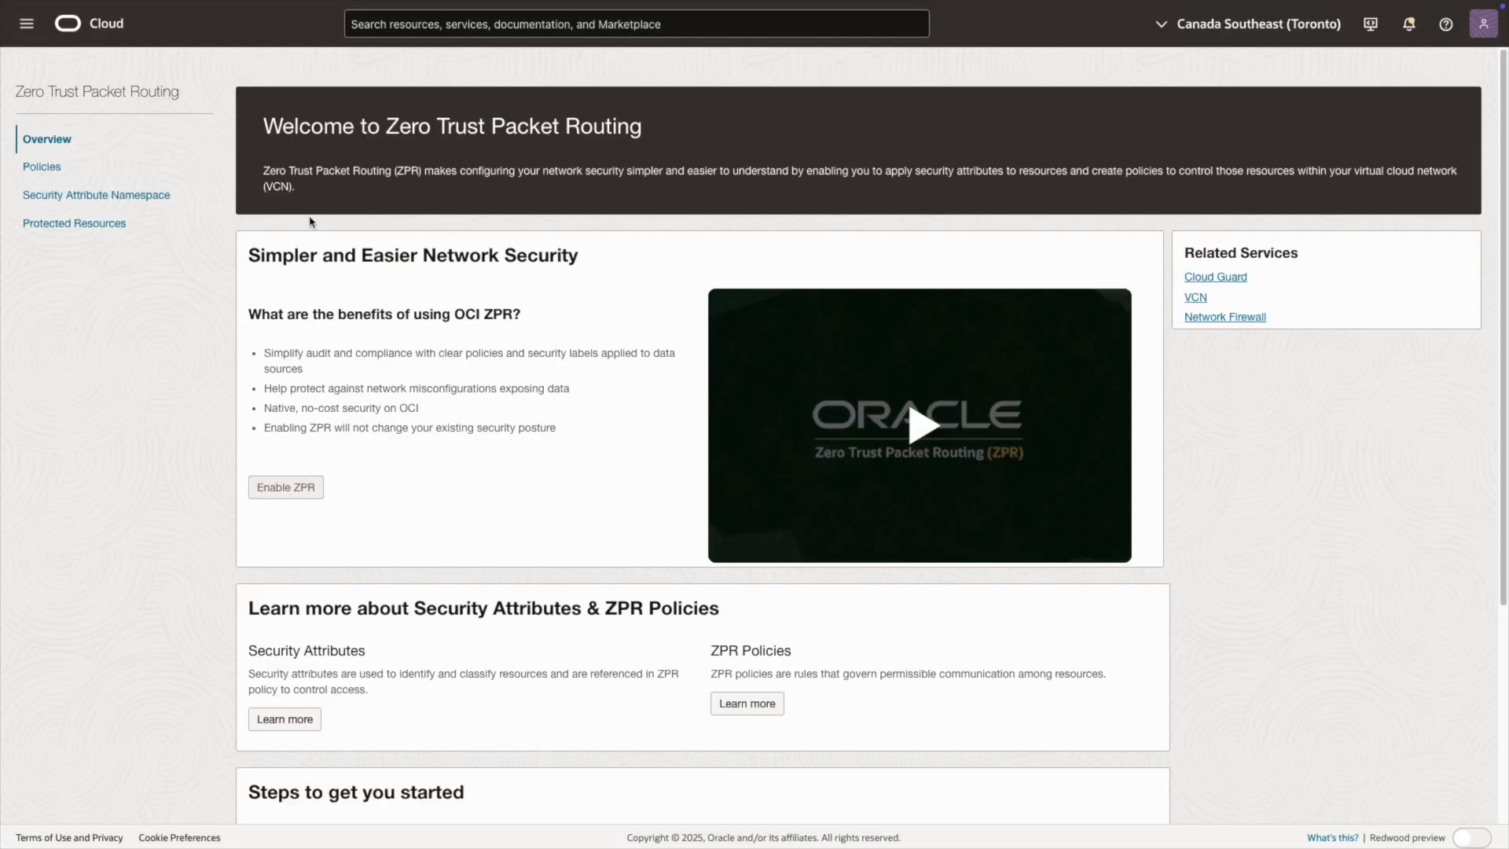
pyautogui.click(154, 197)
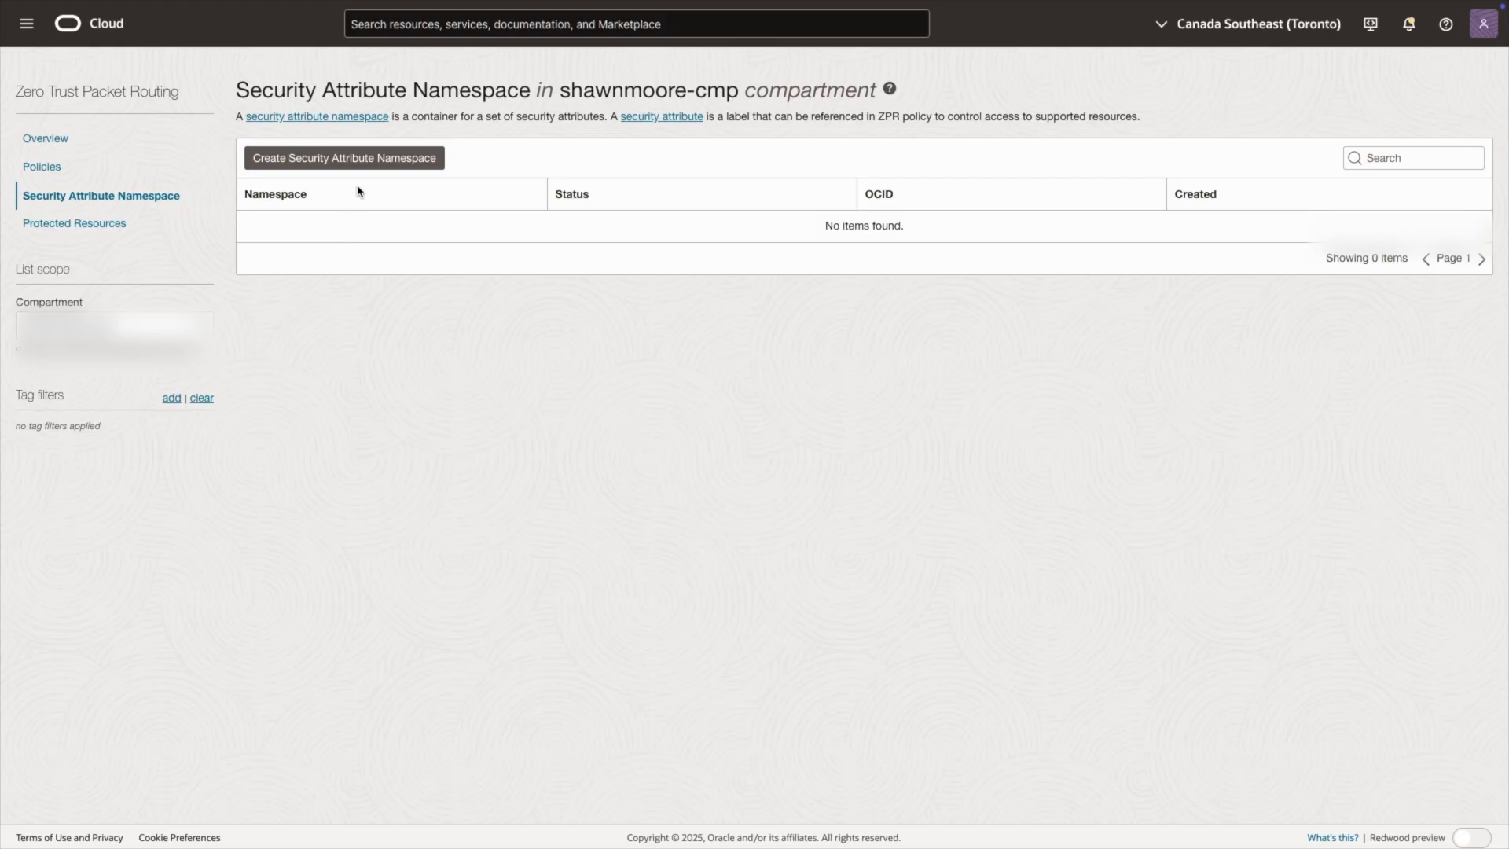
pyautogui.click(371, 167)
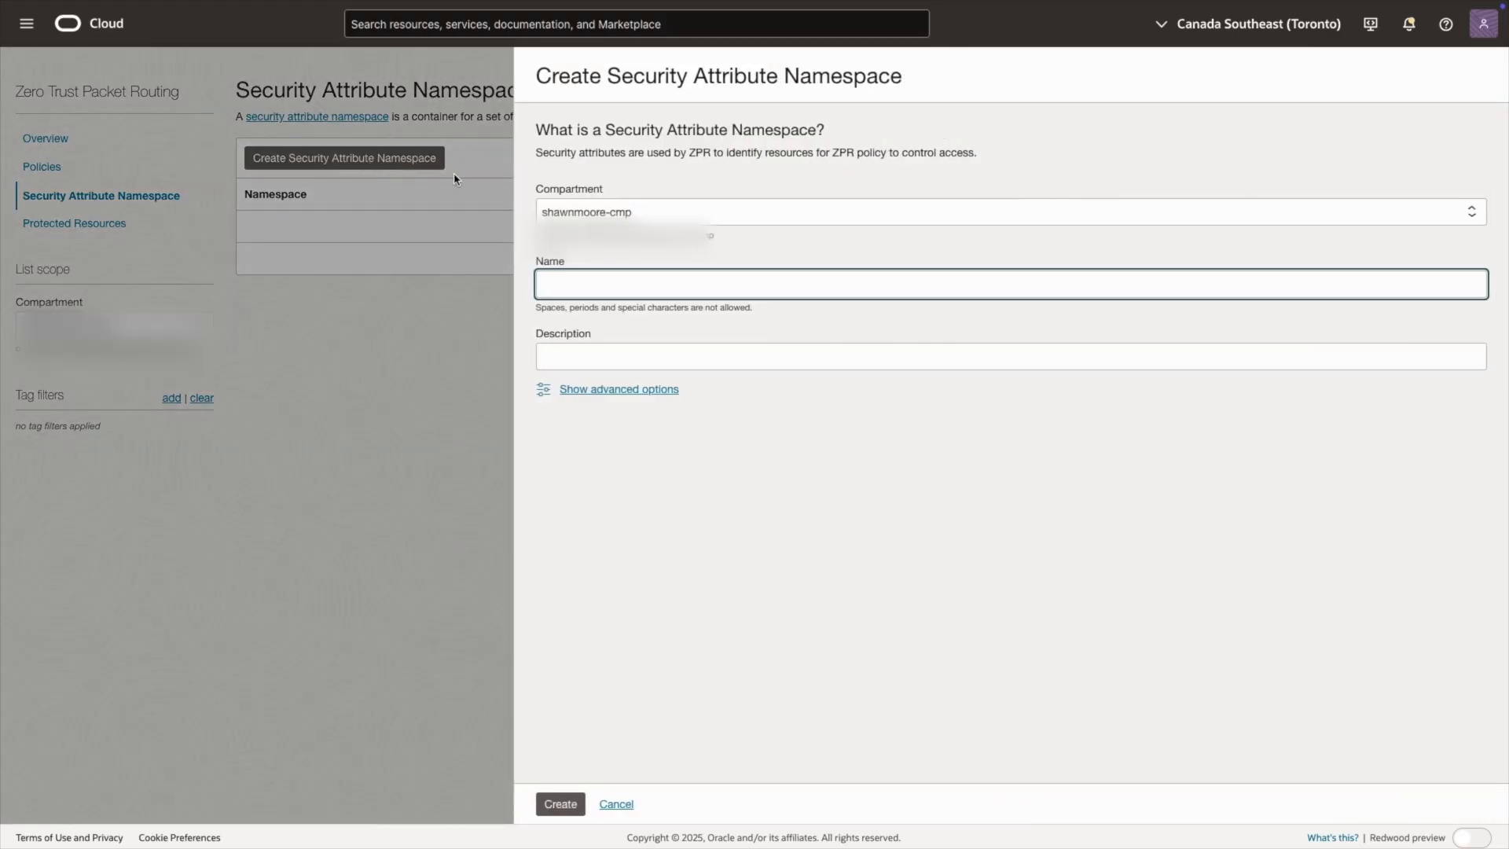
pyautogui.press('super+v')
pyautogui.click(632, 376)
pyautogui.click(632, 364)
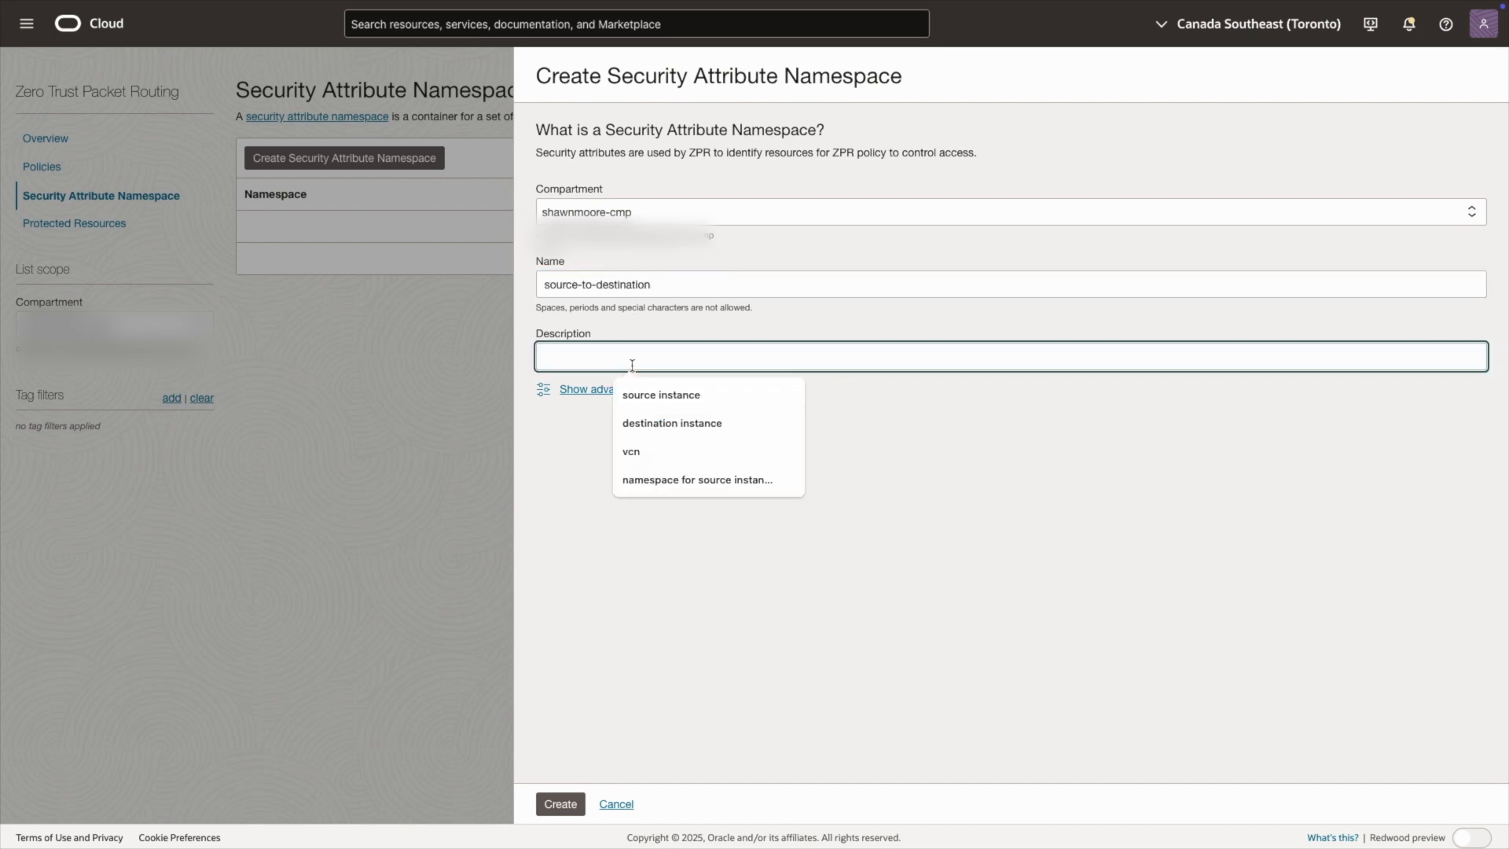
pyautogui.click(689, 479)
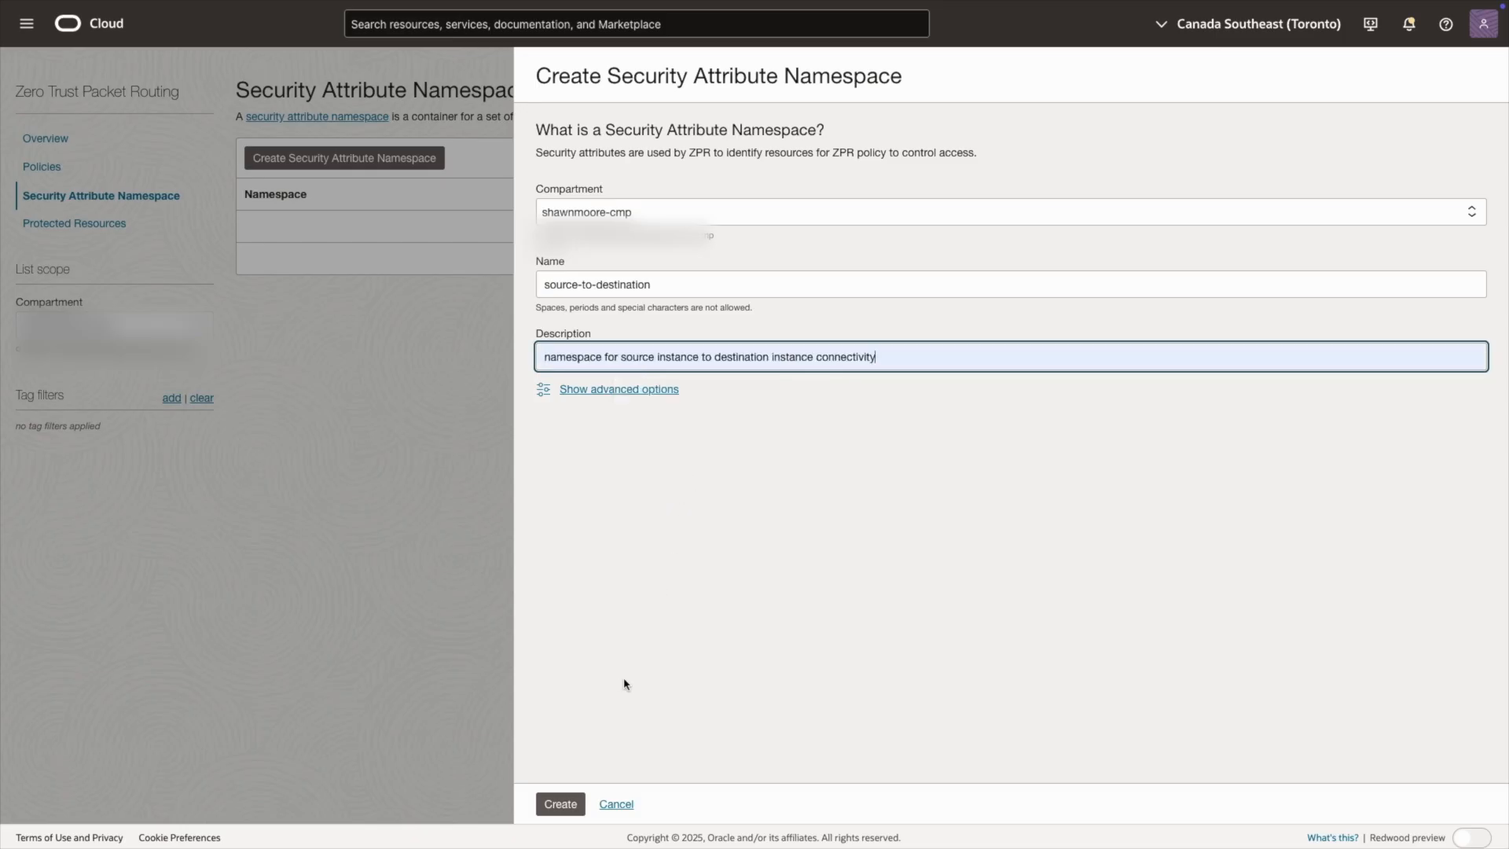
pyautogui.click(560, 805)
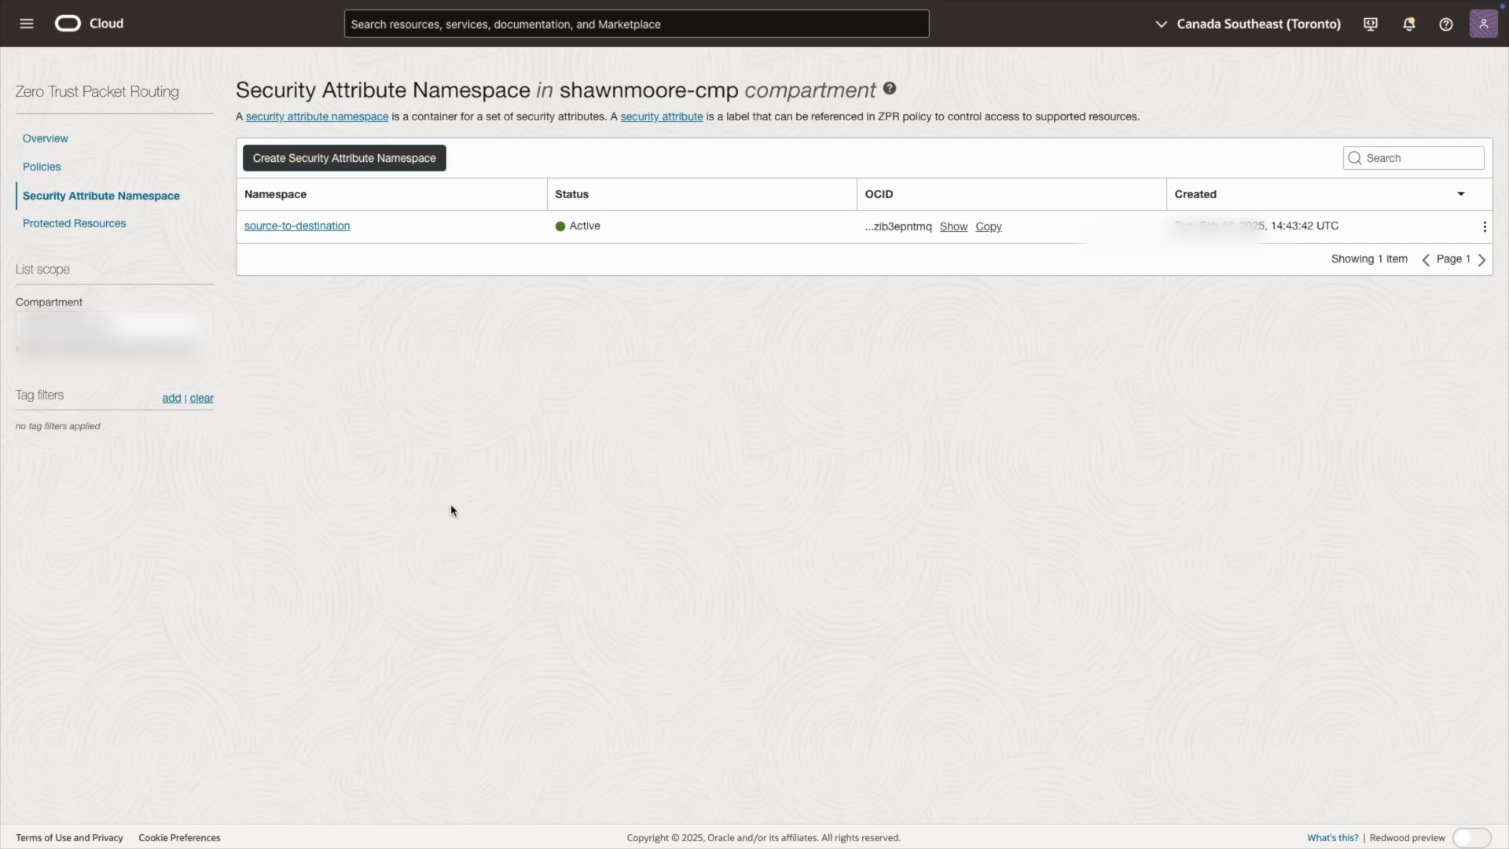
# Step: In the source-to-destination namespace, create a static security attribute with "vcn" as both name and description
pyautogui.click(322, 228)
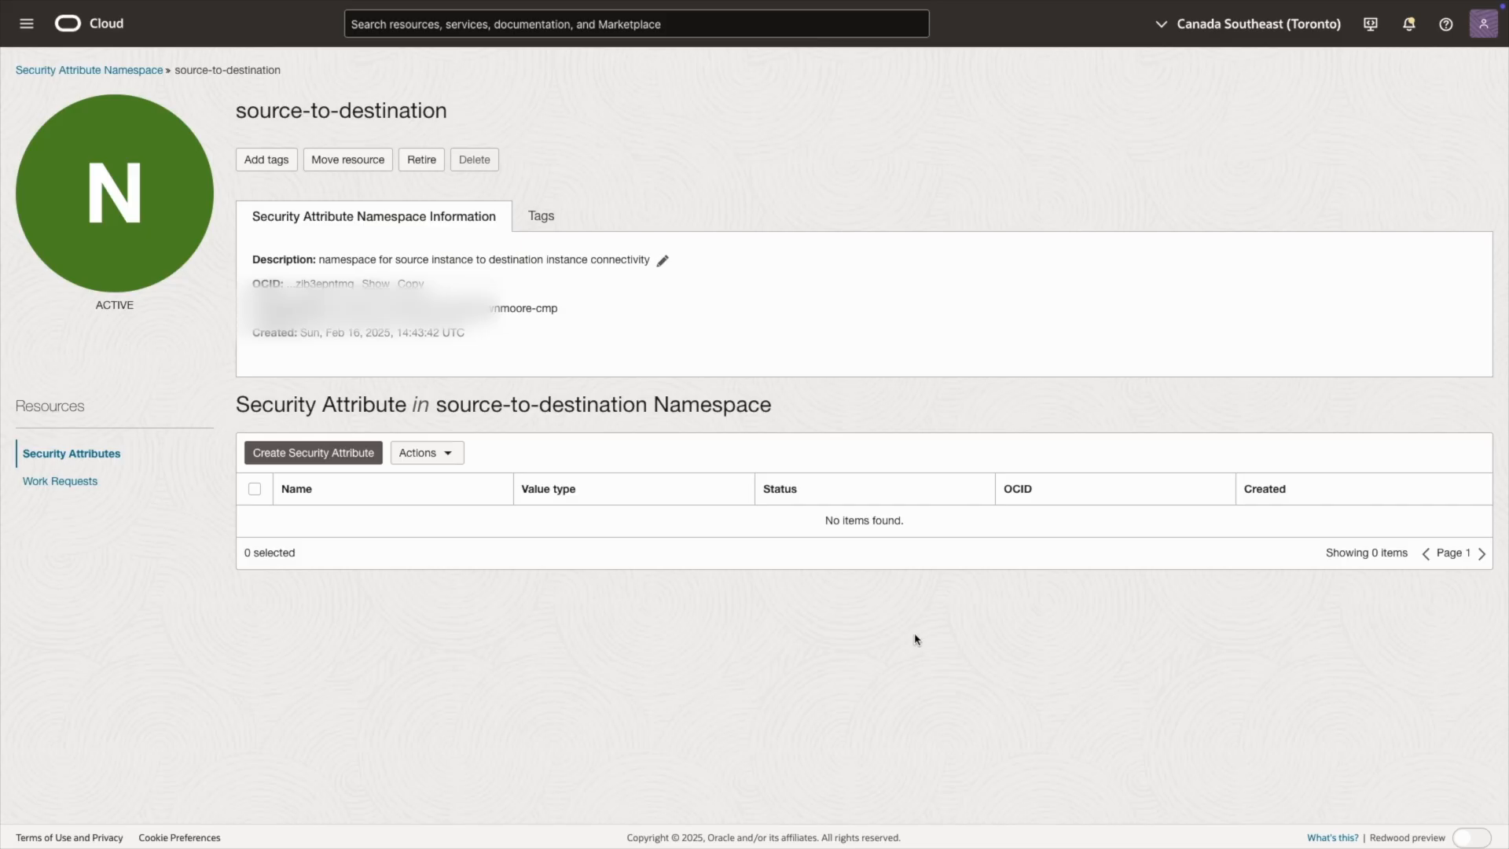
pyautogui.click(354, 453)
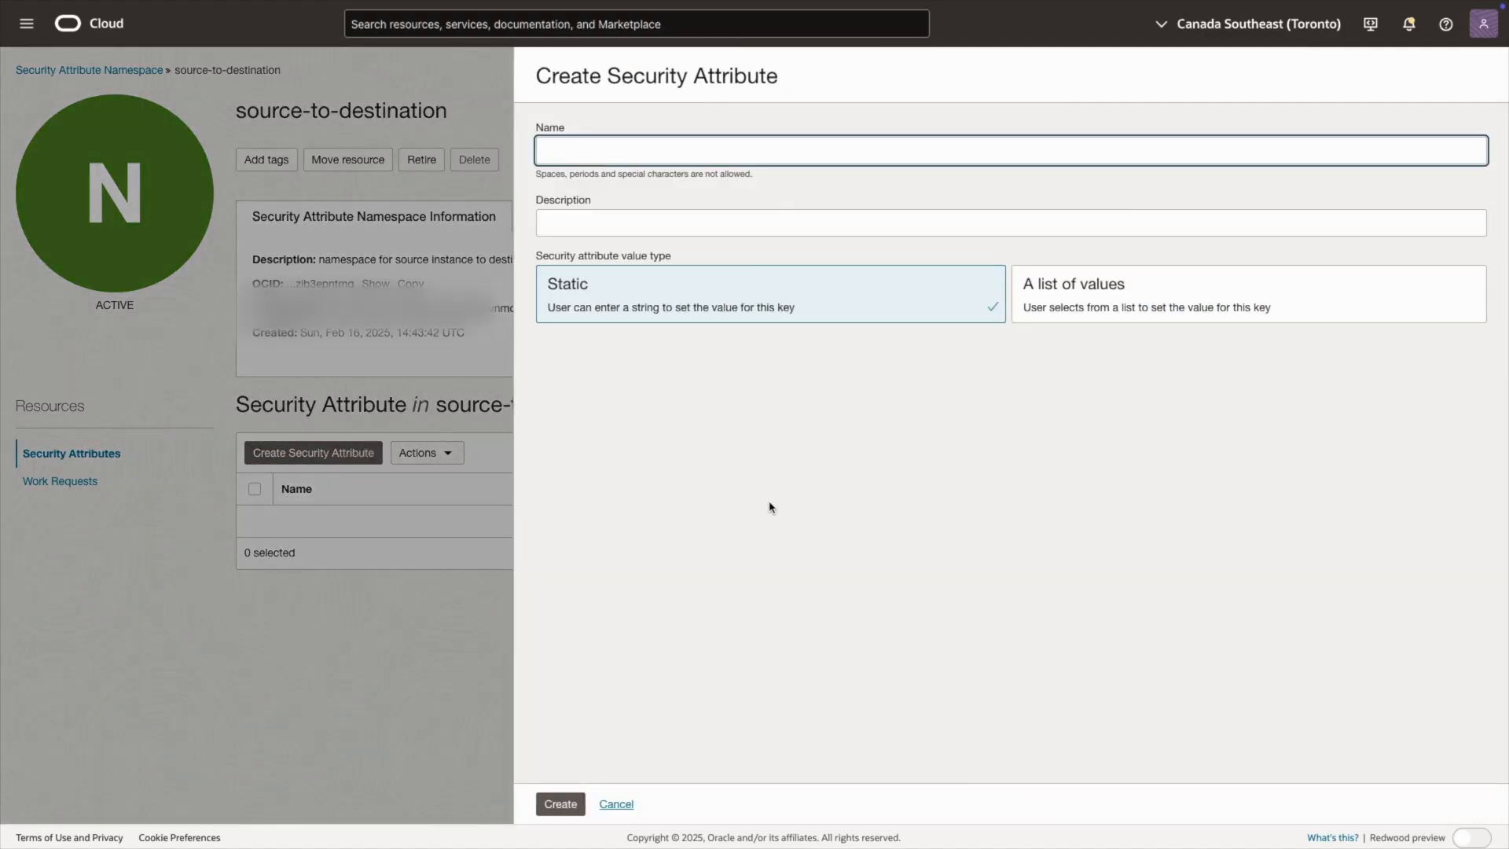
pyautogui.write('v')
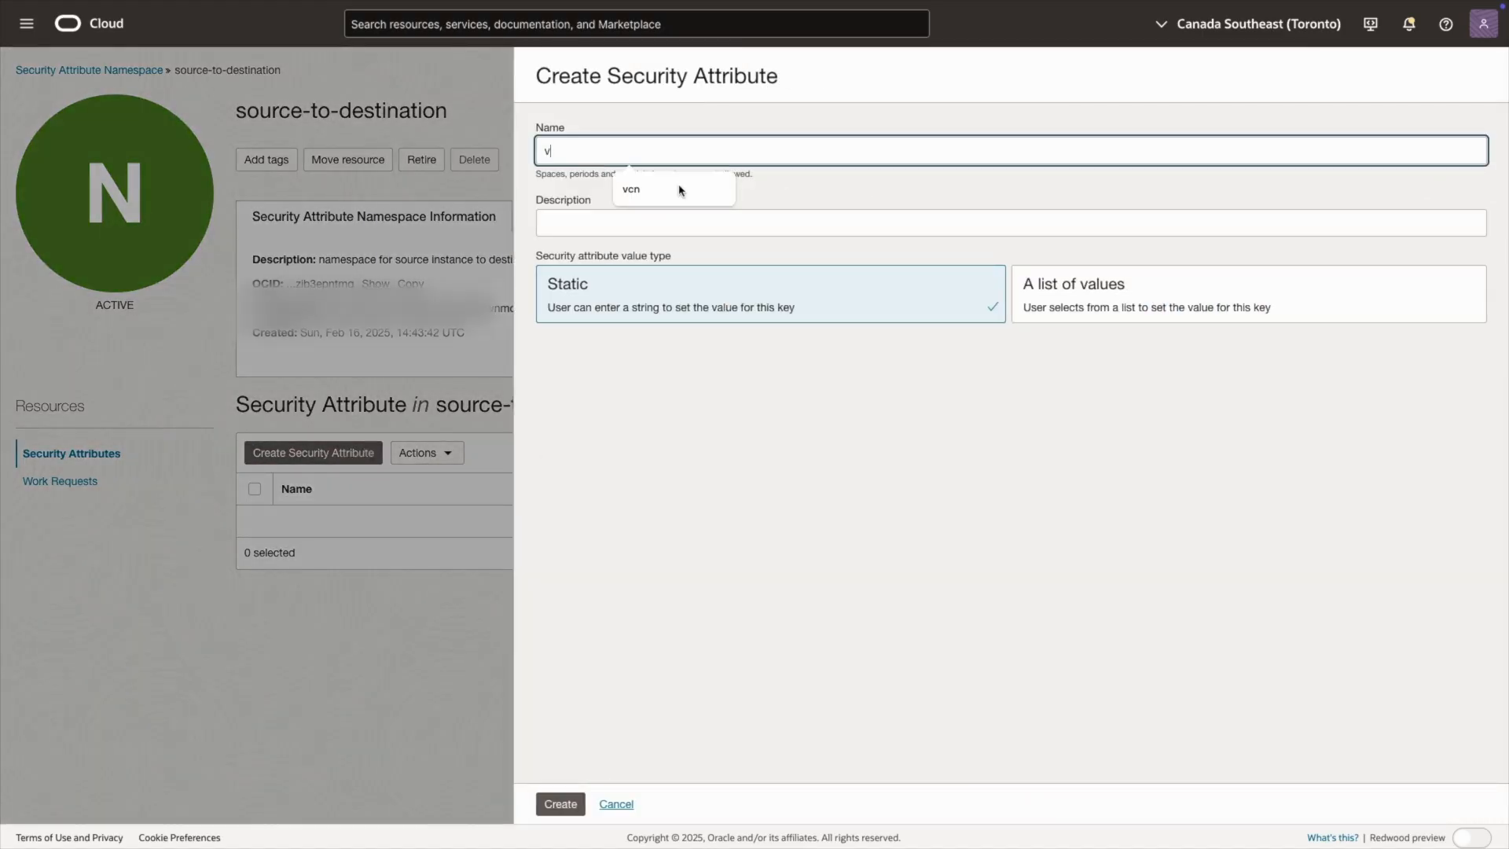
pyautogui.click(631, 188)
pyautogui.click(624, 224)
pyautogui.click(631, 261)
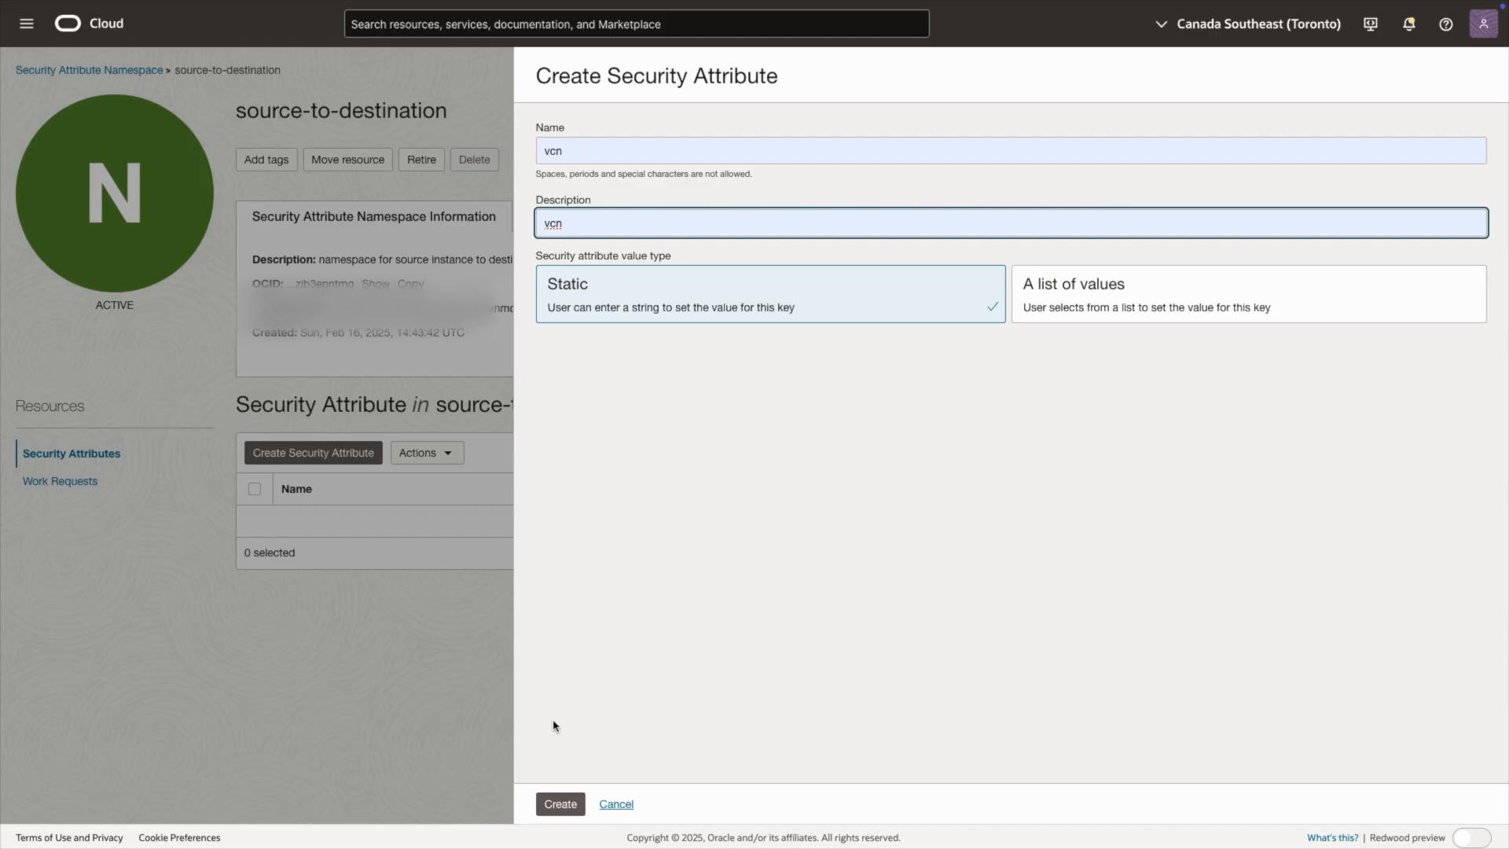
pyautogui.click(560, 804)
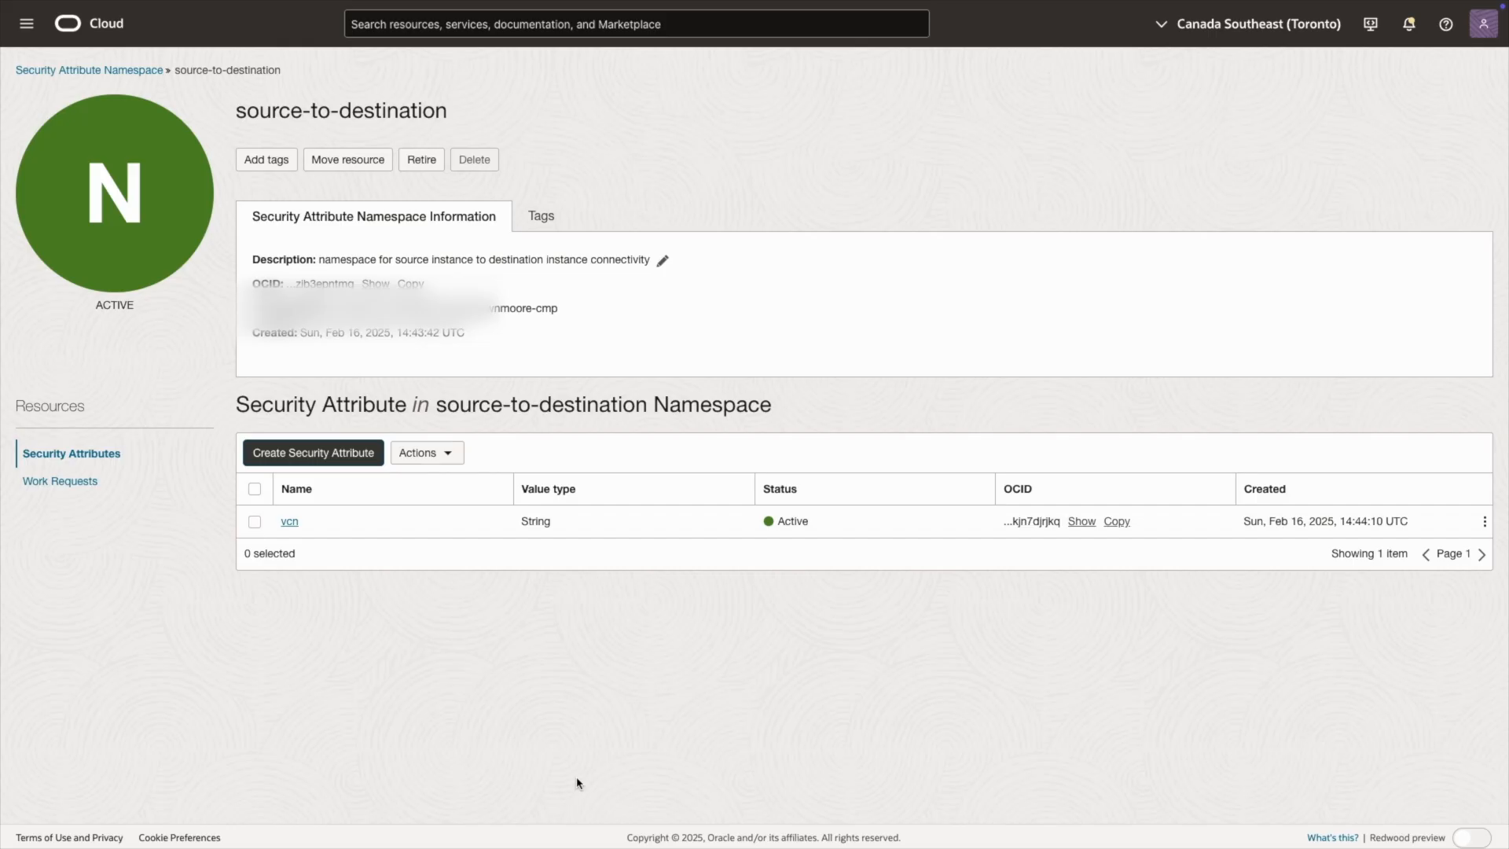
# Step: Start a second security attribute in the namespace, with "instance" as both name and description
pyautogui.click(346, 454)
pyautogui.write('in')
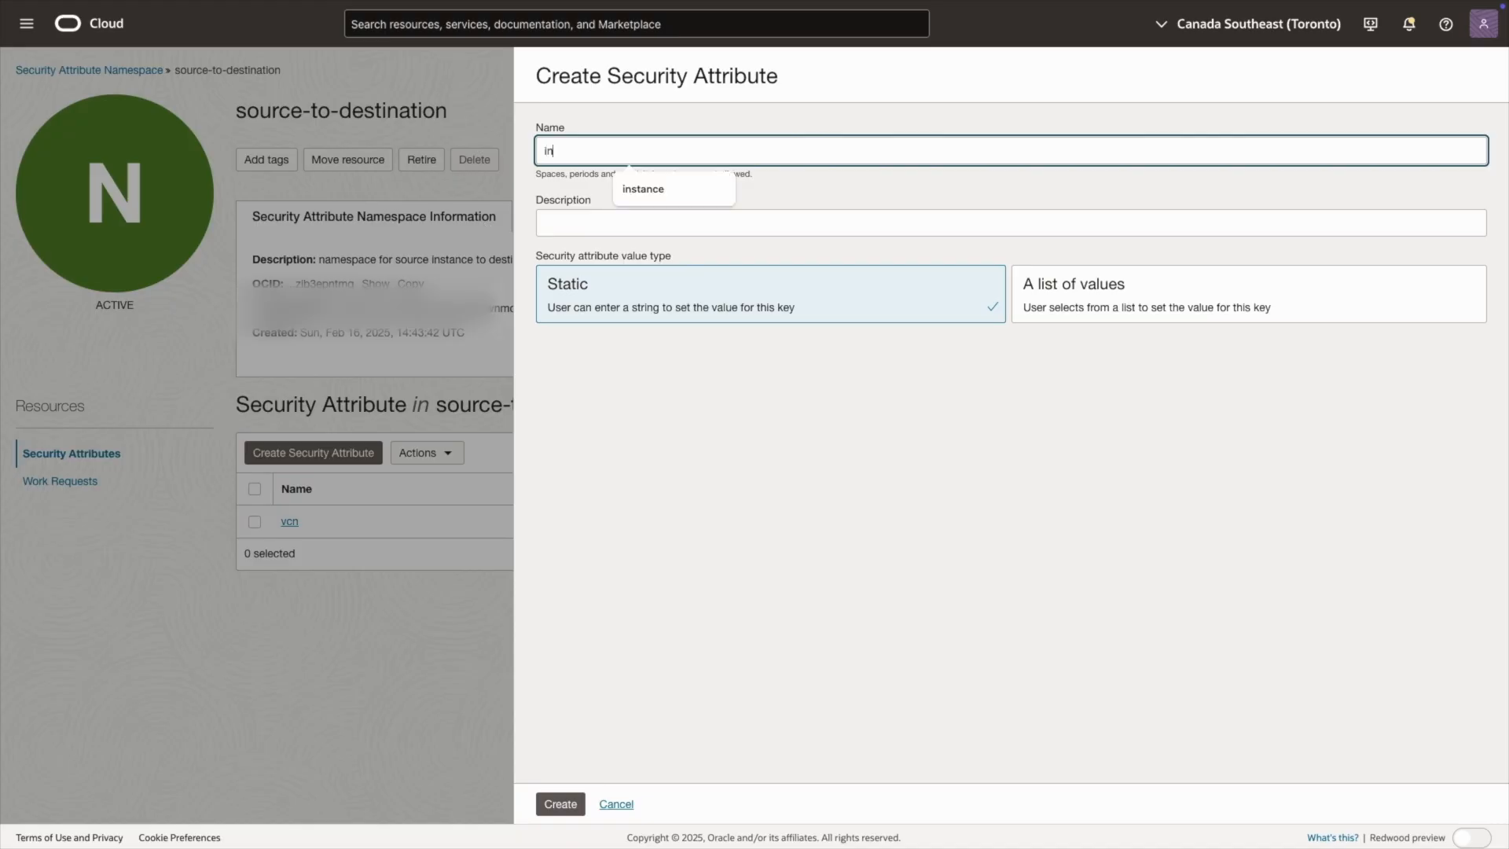
pyautogui.write('stance')
pyautogui.click(657, 191)
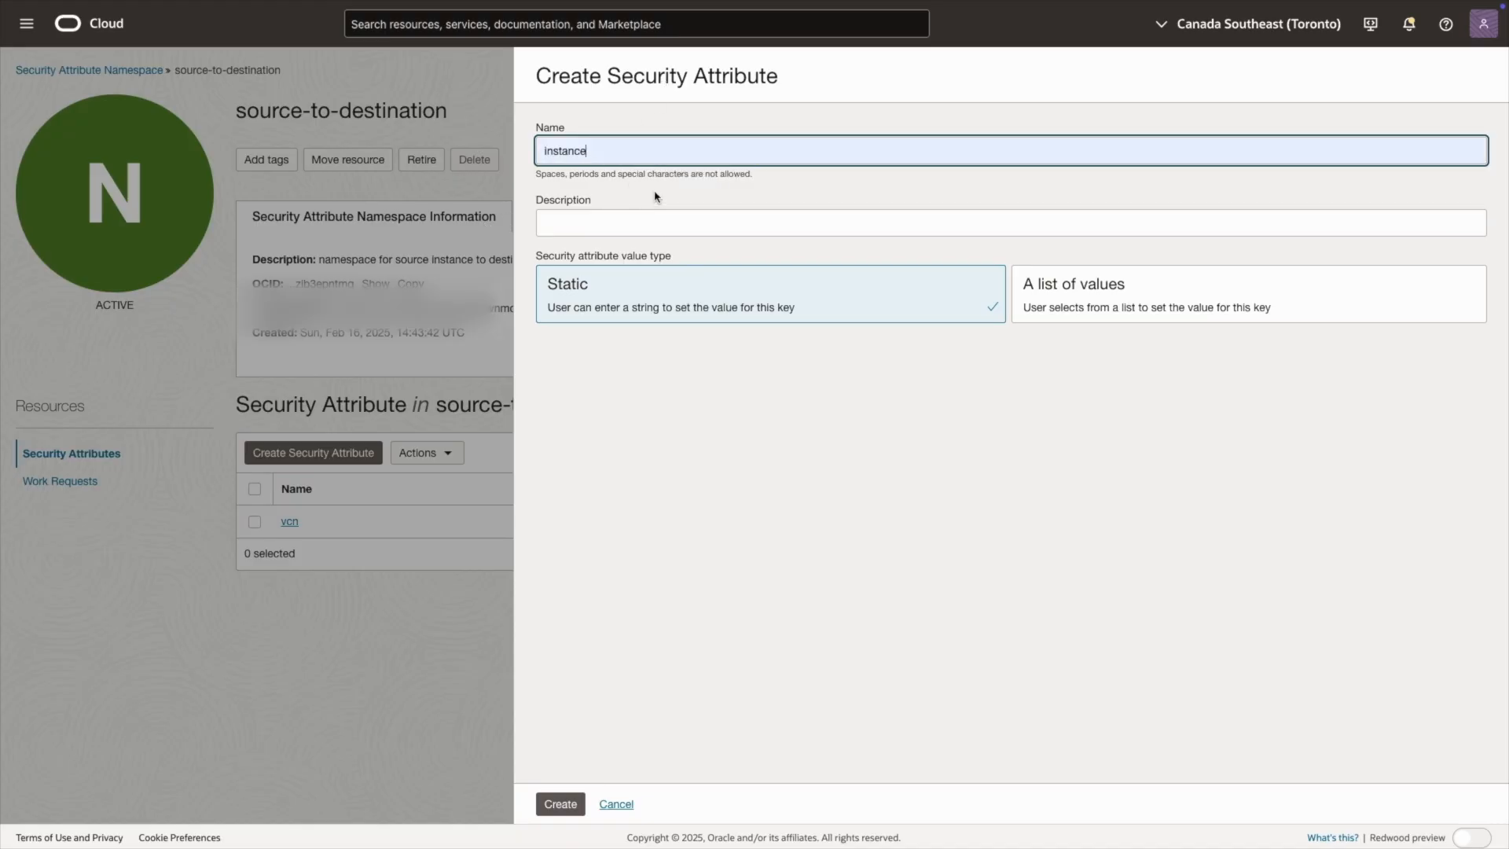
pyautogui.click(643, 216)
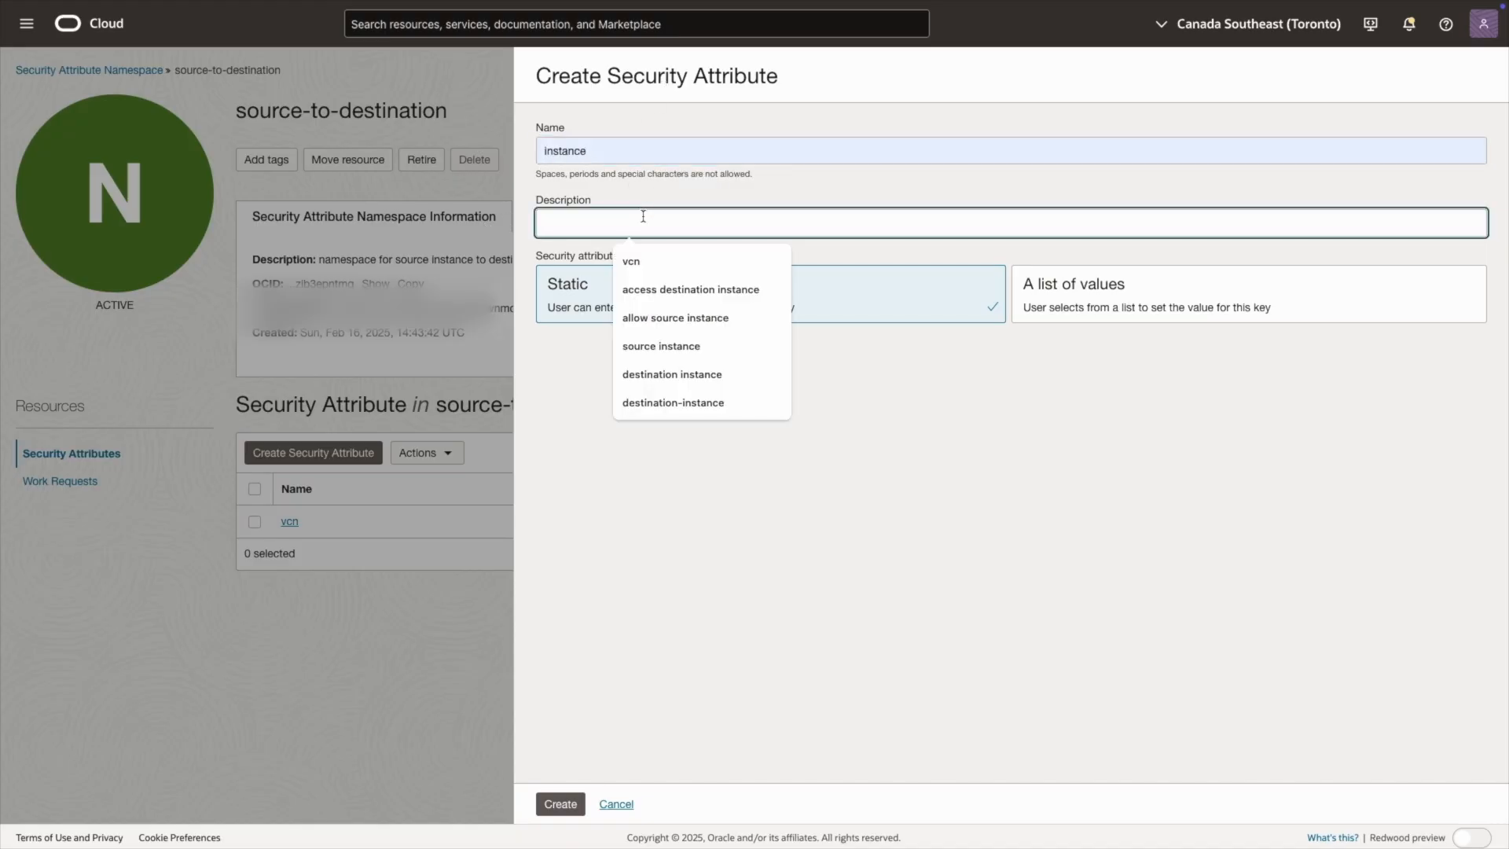
pyautogui.write('inst')
pyautogui.click(664, 262)
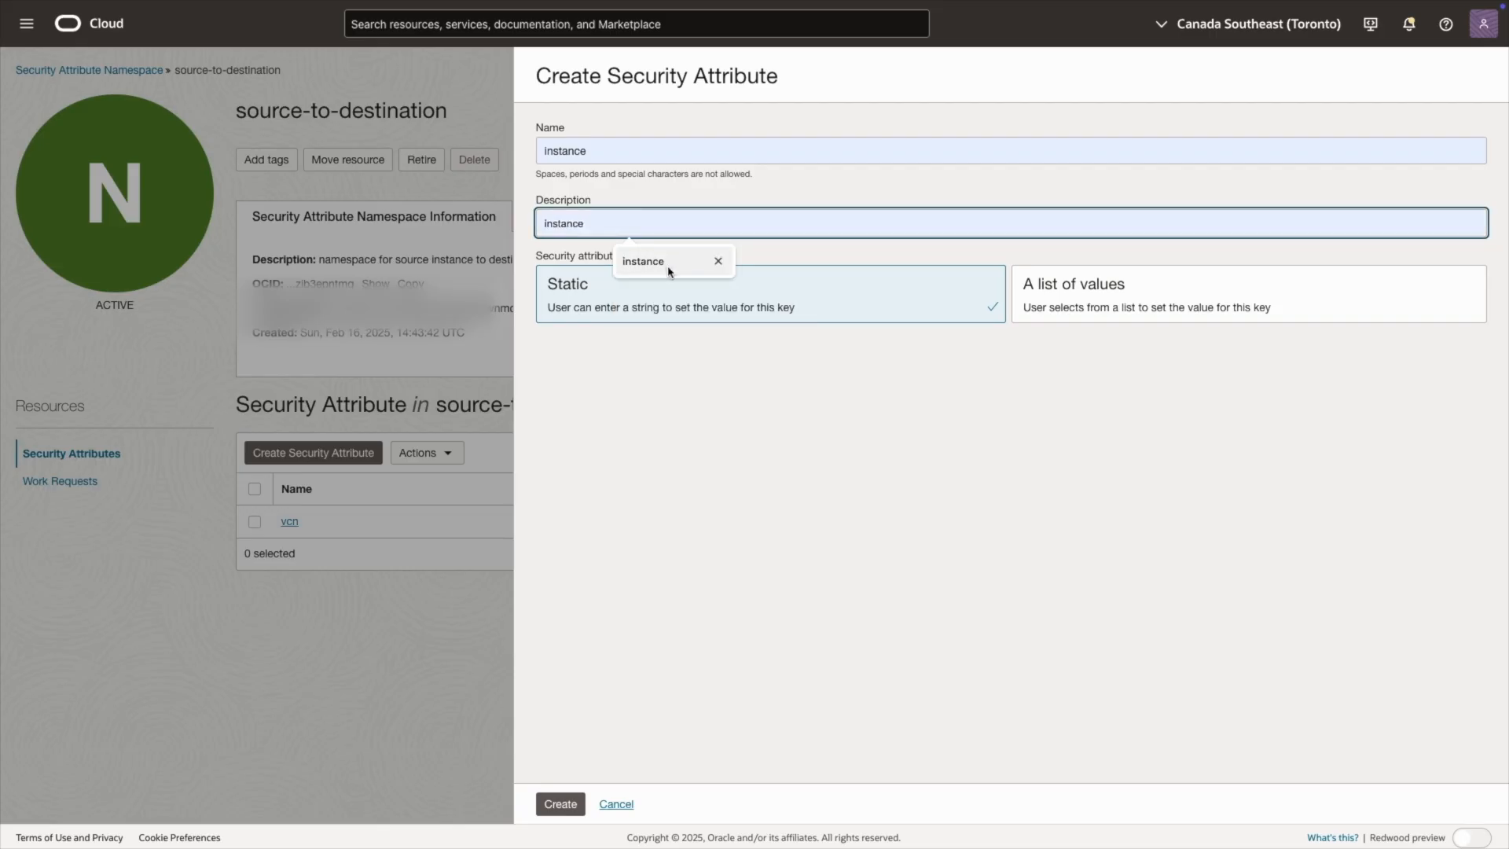
# Step: Make the instance attribute a list of values containing source and destination on separate lines, and create it
pyautogui.click(1065, 316)
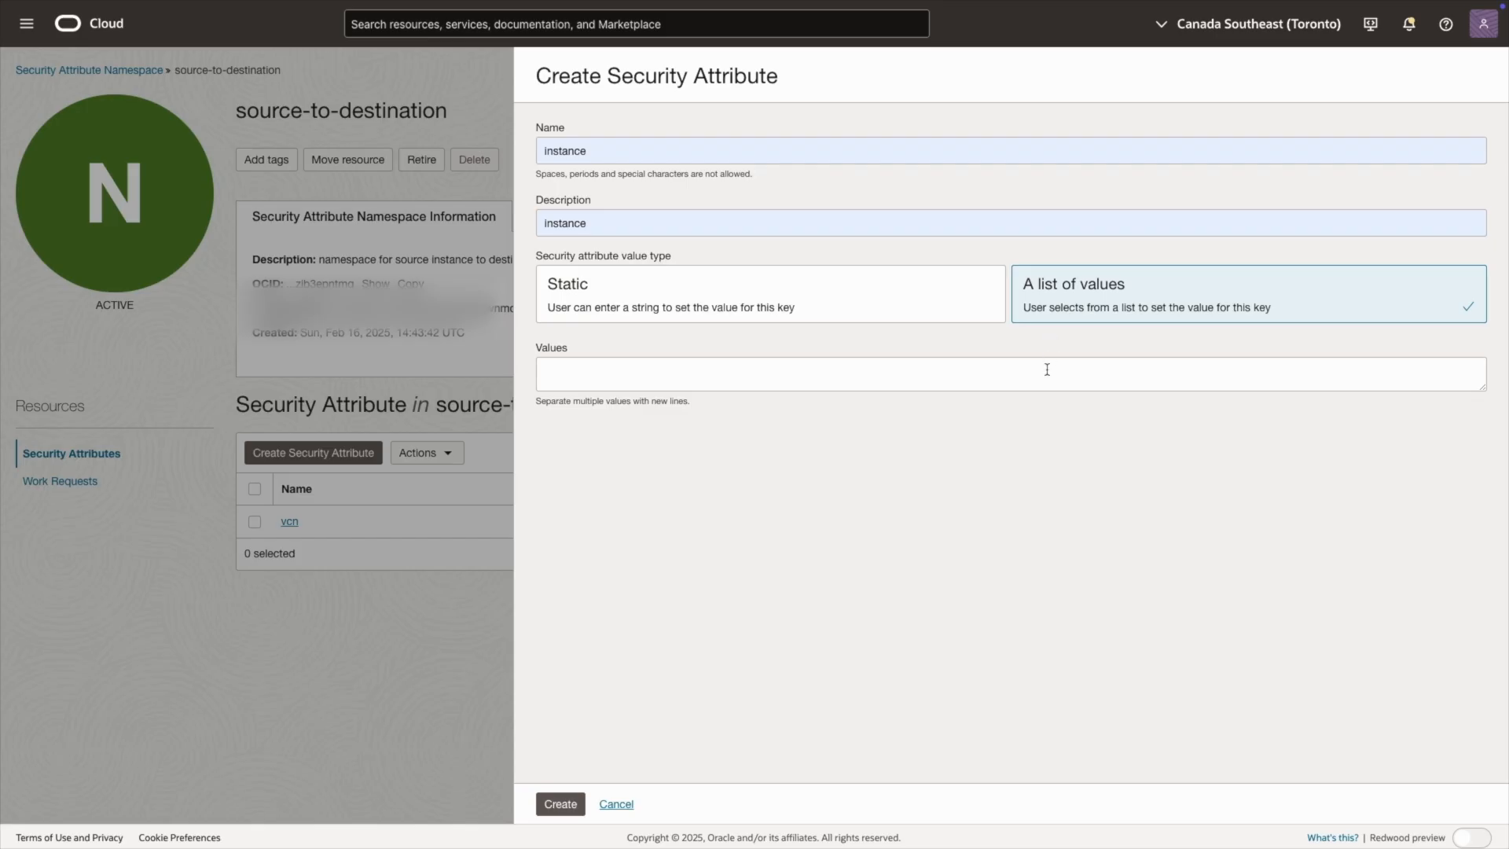
pyautogui.click(1047, 371)
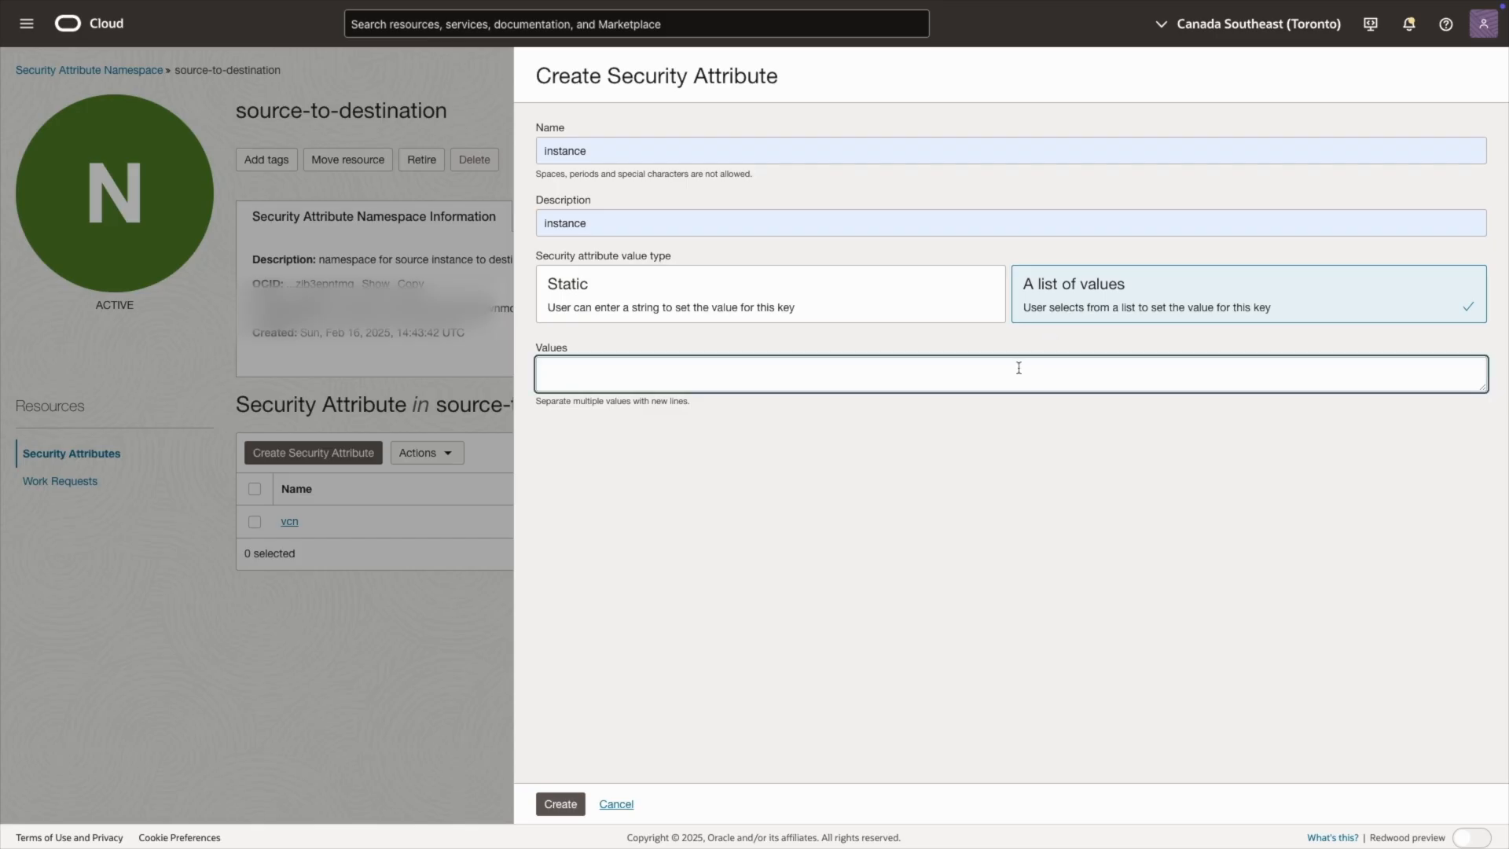
pyautogui.write('sour')
pyautogui.write('ce ')
pyautogui.write('destina')
pyautogui.write('tion')
pyautogui.click(556, 805)
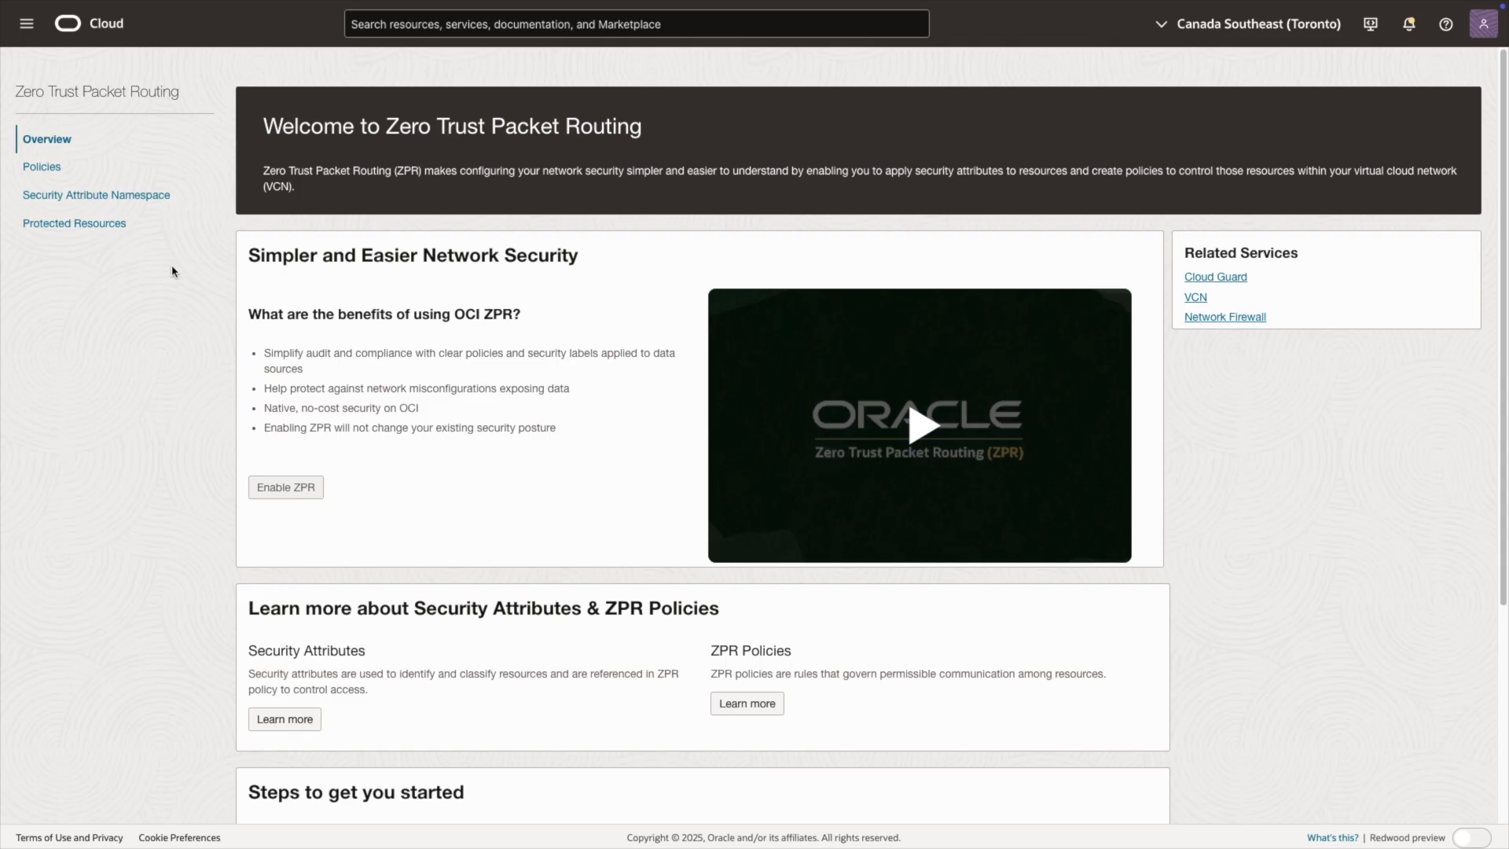
# Step: Start a new Zero Trust Packet Routing policy with "access-source-to-destination-instance" as both name and description
pyautogui.click(54, 171)
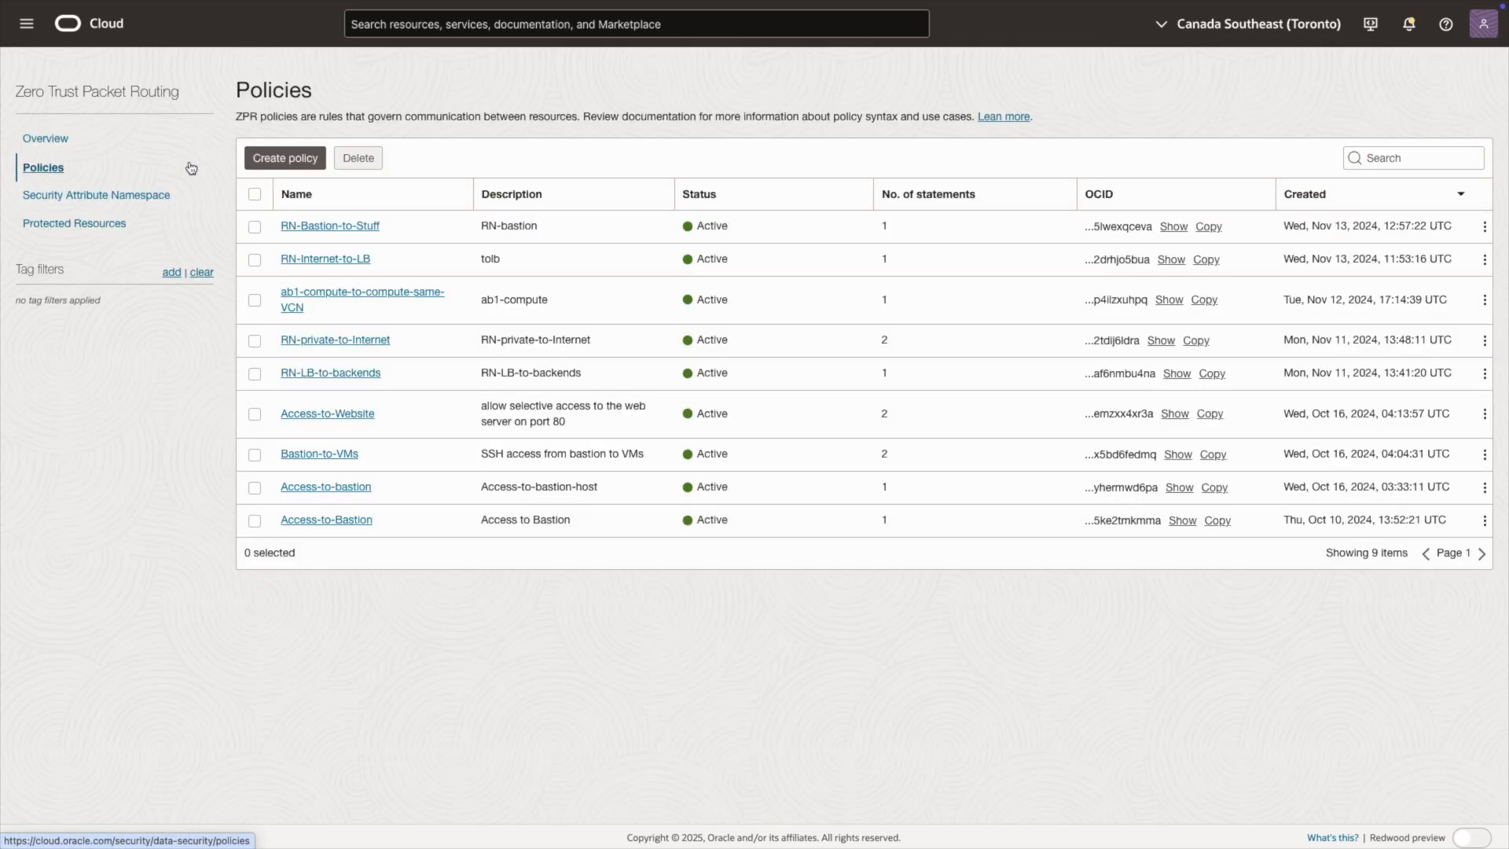
pyautogui.click(254, 160)
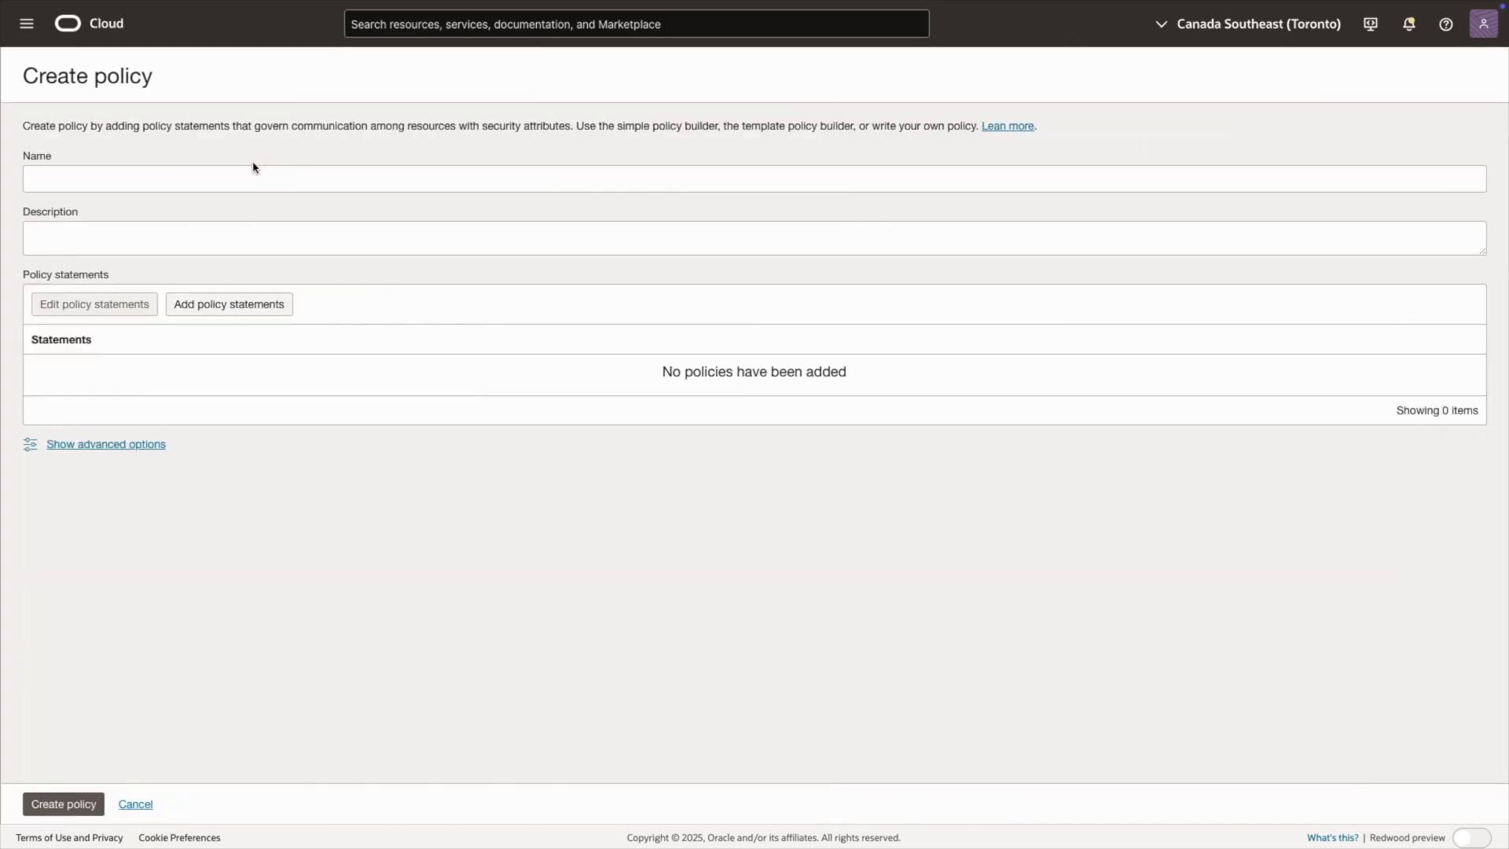
pyautogui.click(240, 173)
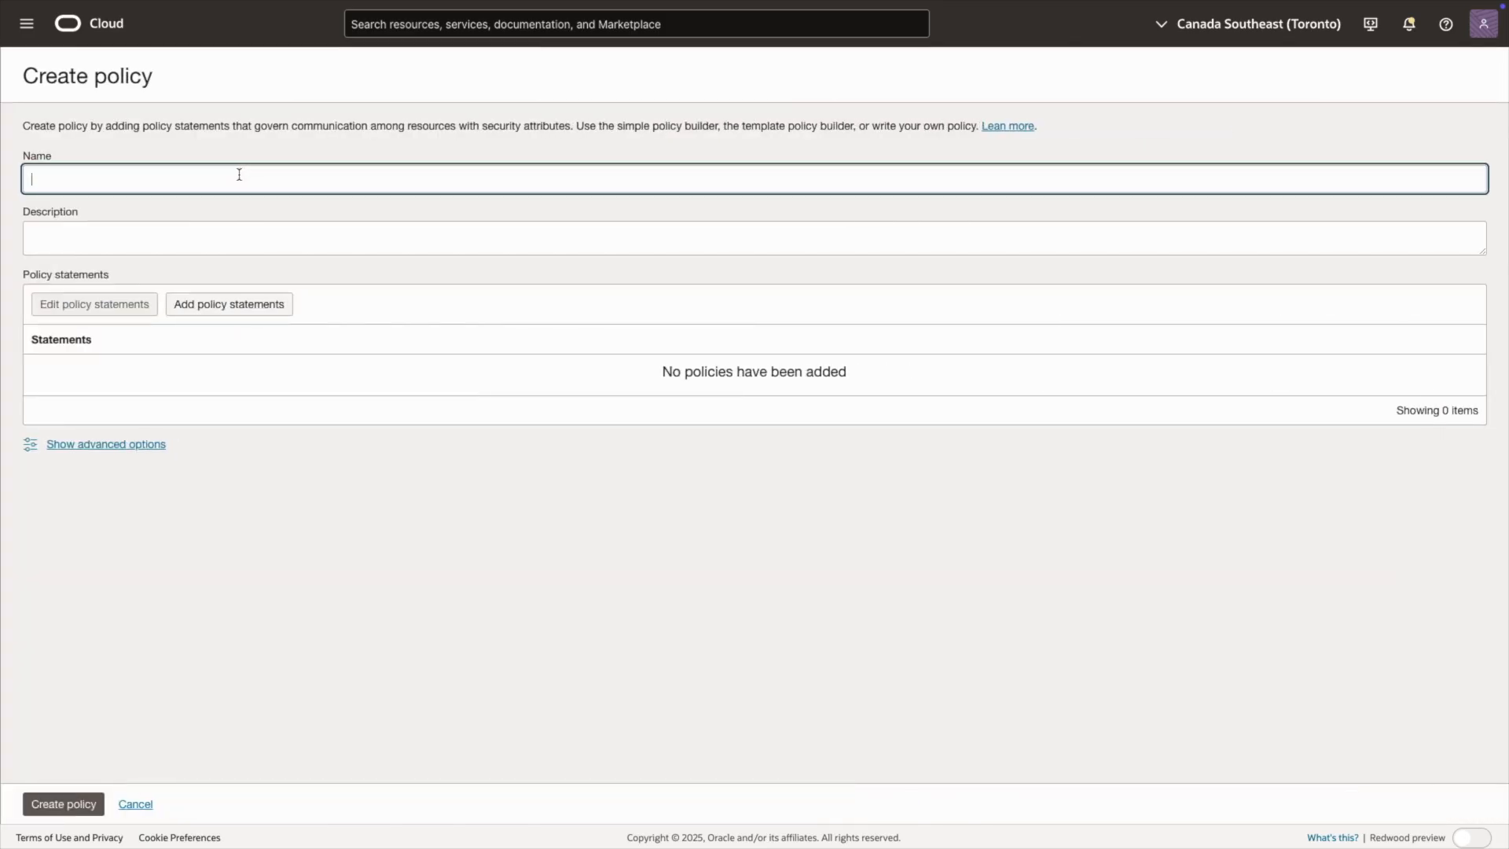
pyautogui.write('access-source-to-destination-instance')
pyautogui.click(239, 241)
pyautogui.write('access-source-to-destination-instance')
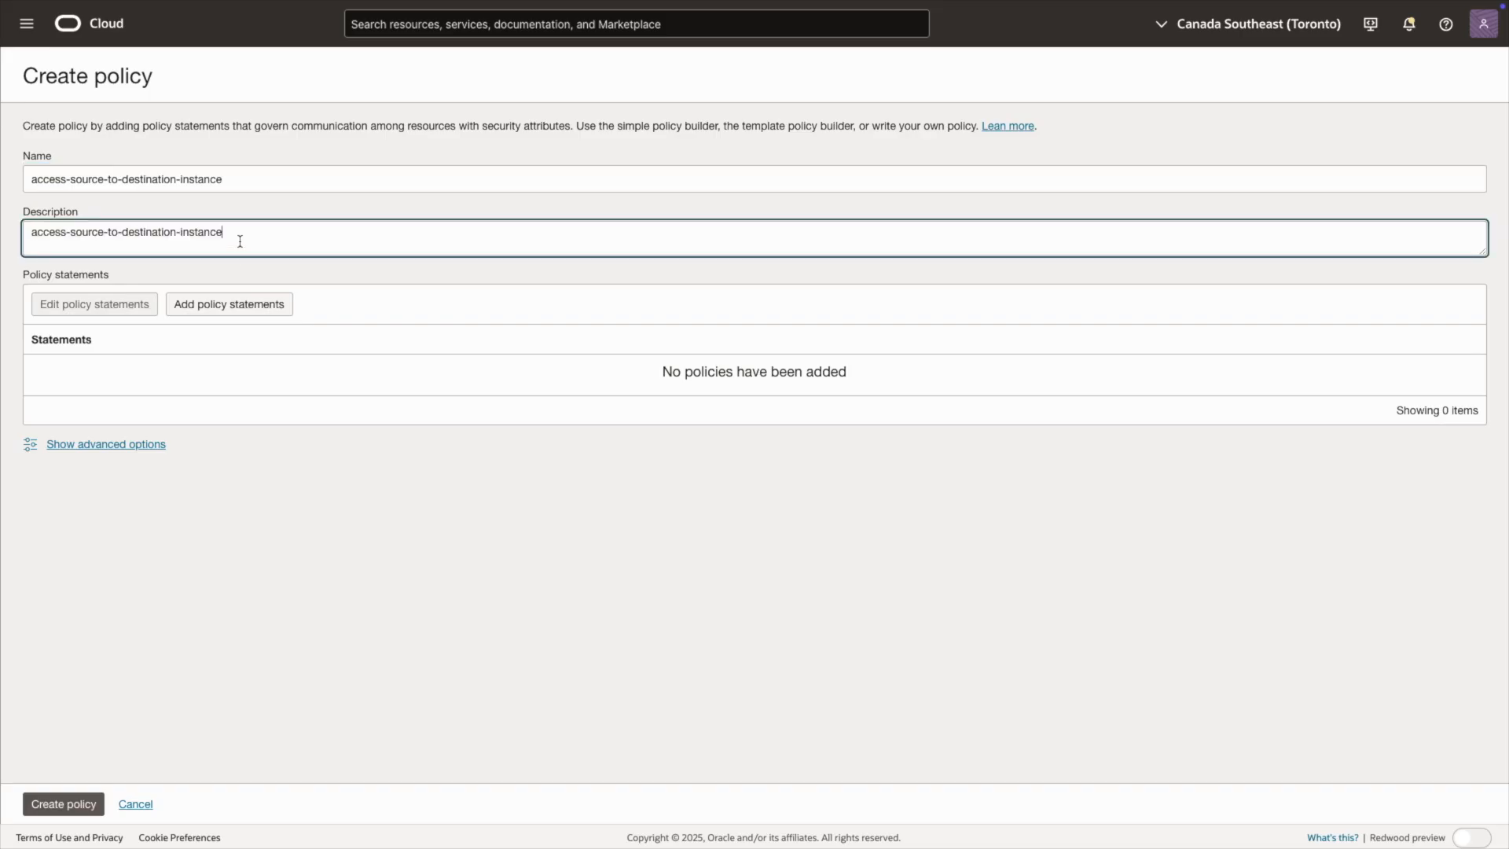
# Step: Add a policy statement from the Compute template that allows a compute instance to connect on all ports & protocols to another compute instance
pyautogui.click(240, 312)
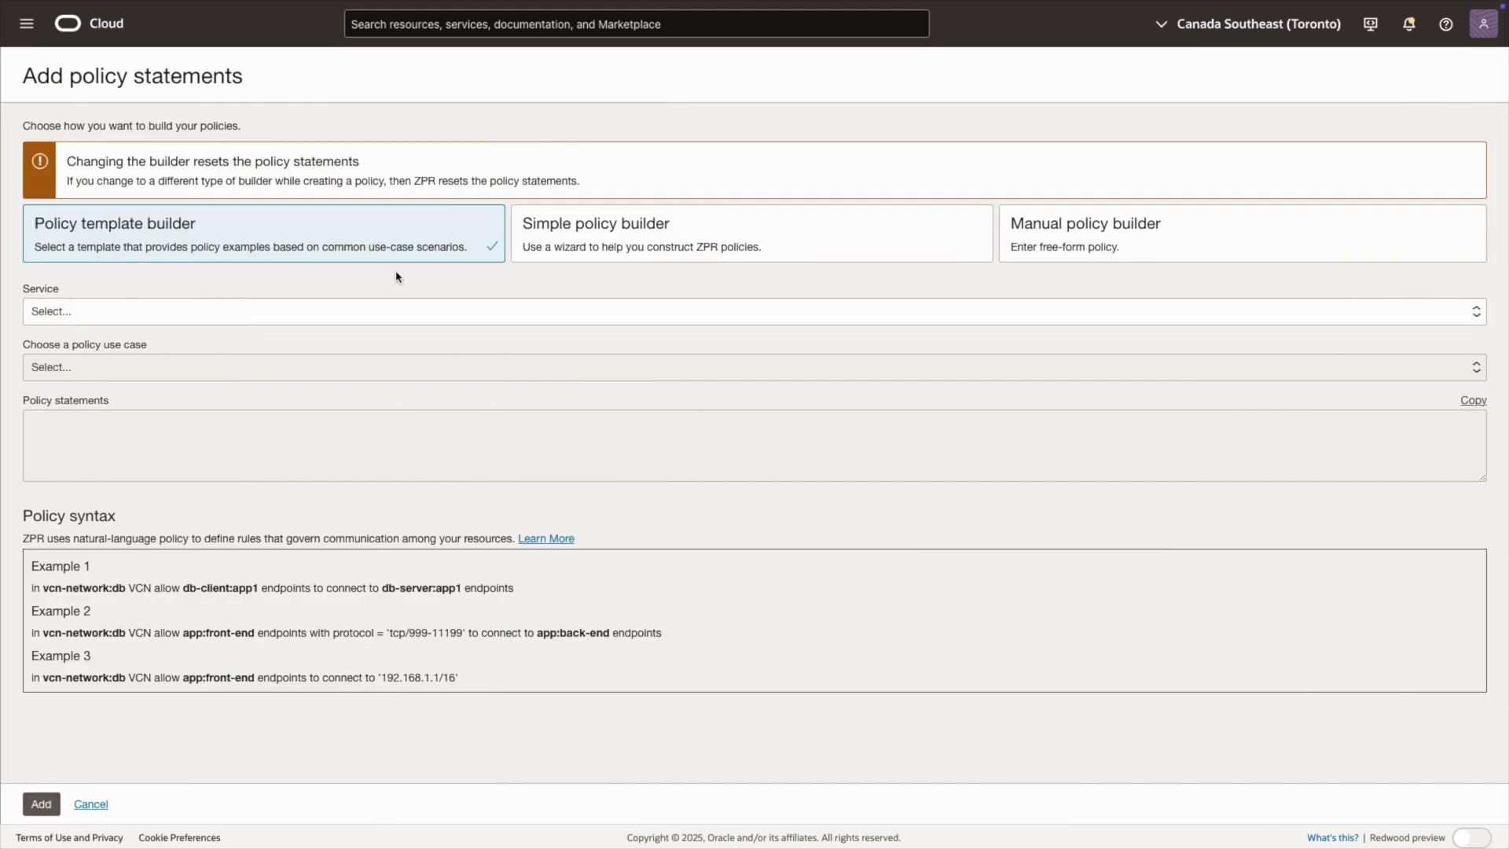
pyautogui.click(347, 313)
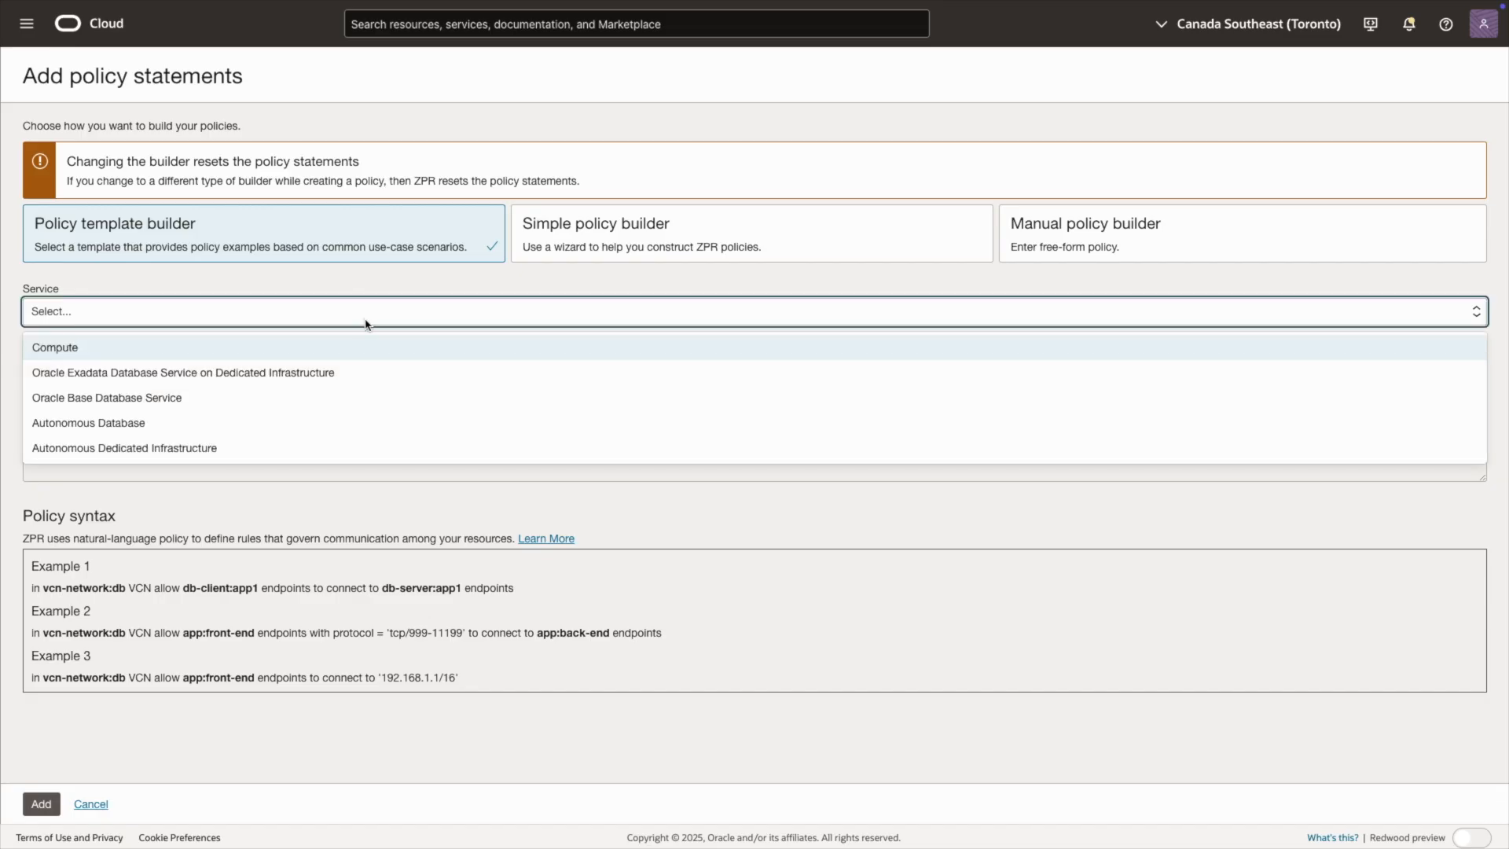
pyautogui.click(310, 354)
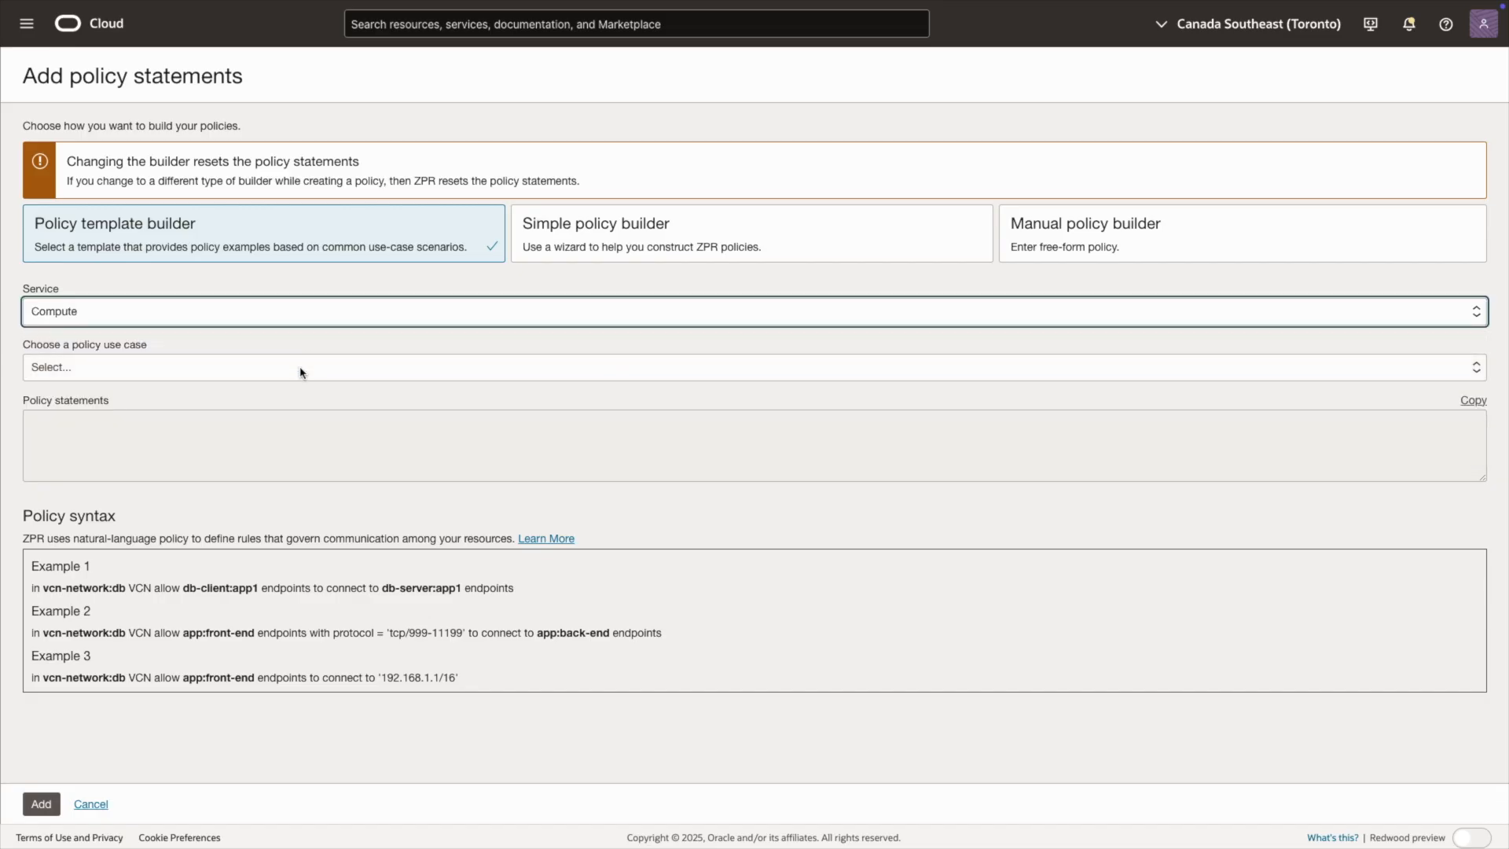
pyautogui.click(301, 371)
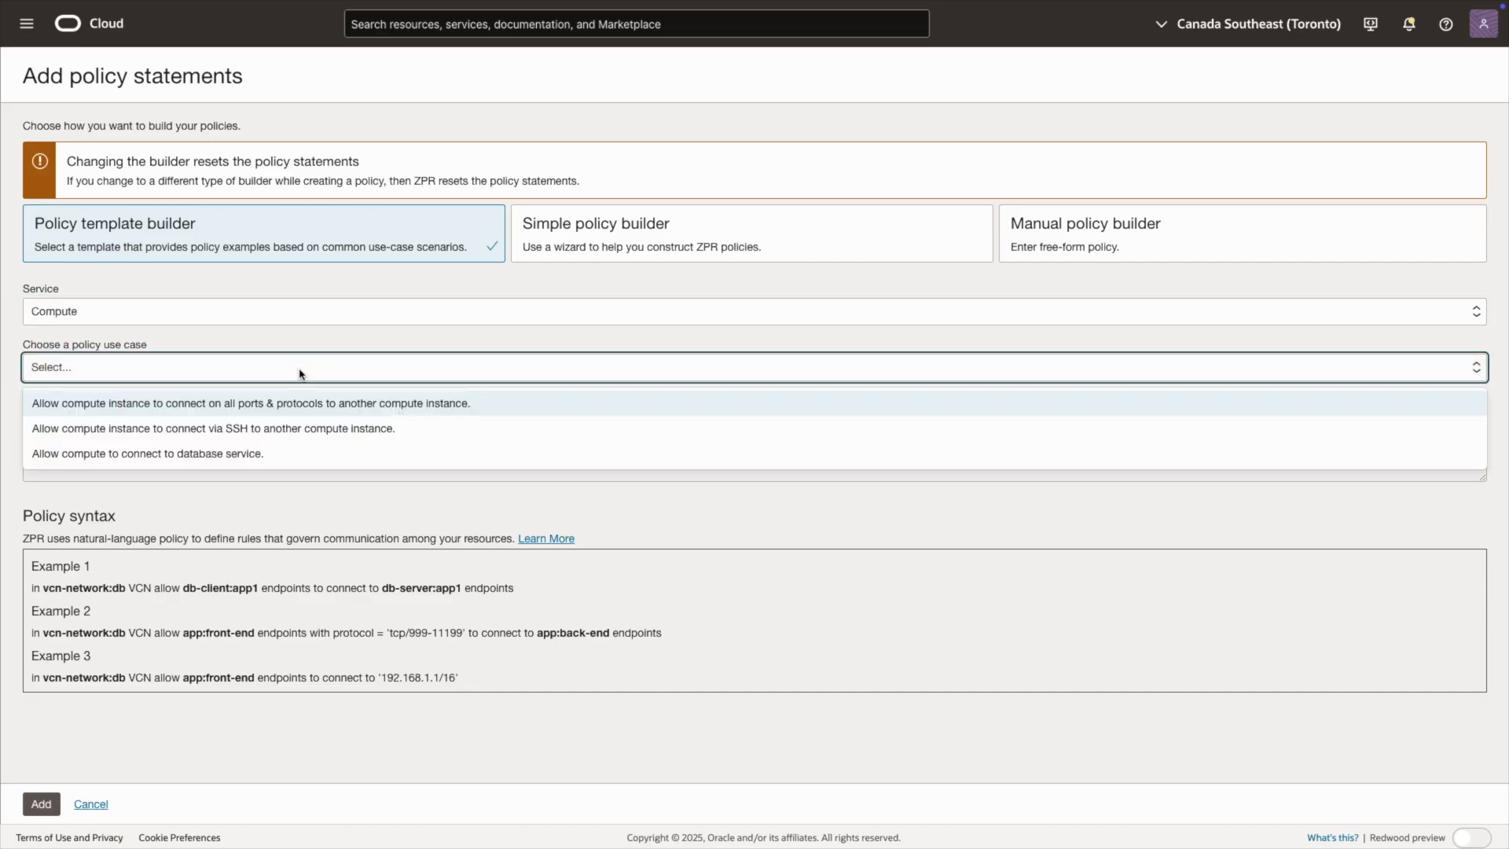
pyautogui.click(373, 407)
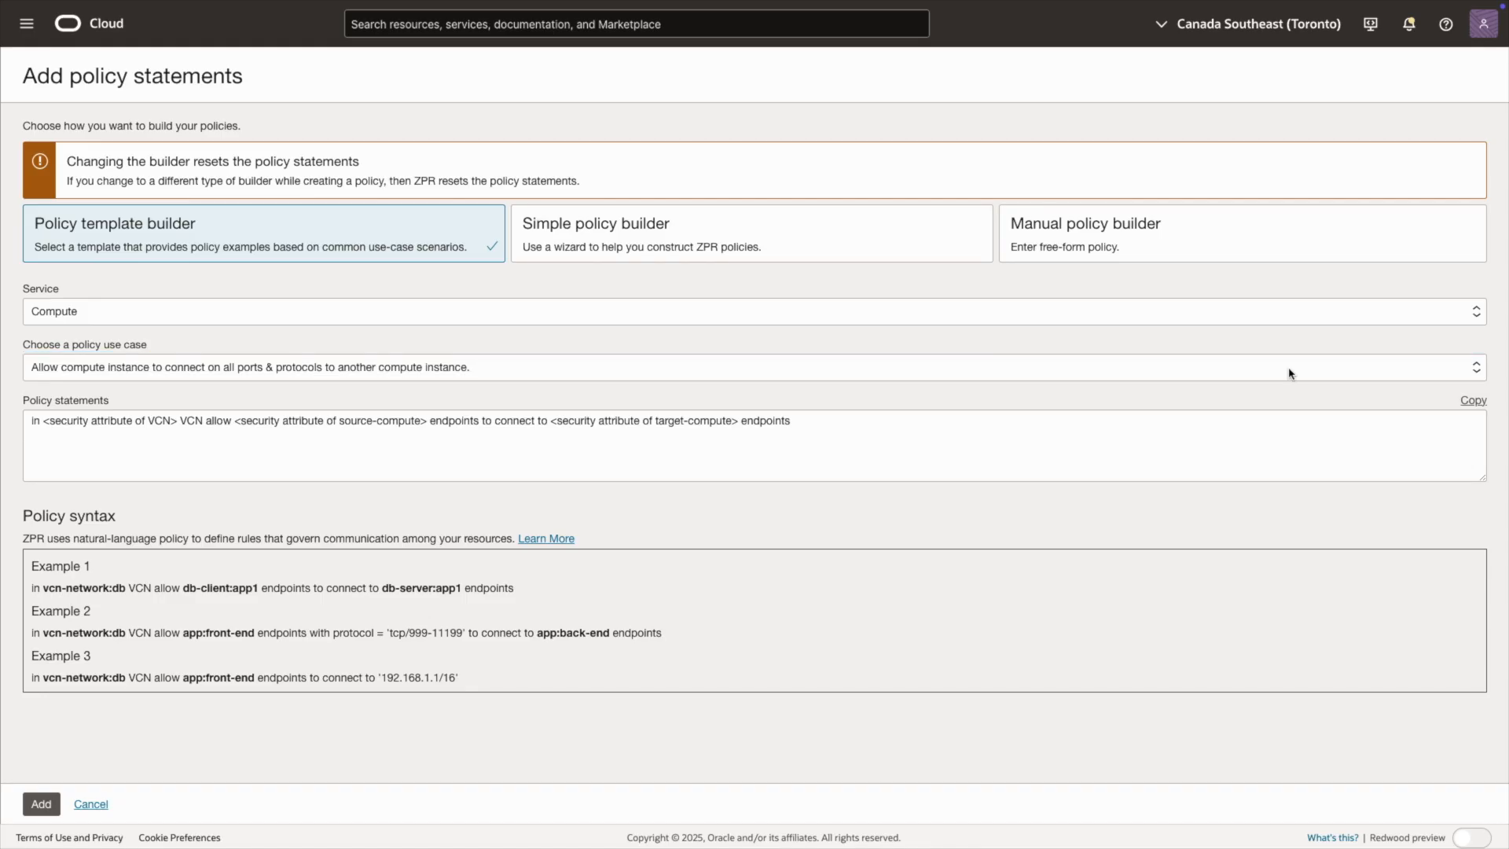
# Step: Replace the template statement with "in source-to-destination.vcn:demovcn VCN allow source-to-destination.instance:source endpoints to connect to source-to-destination.instance:destination endpoints"
pyautogui.click(909, 426)
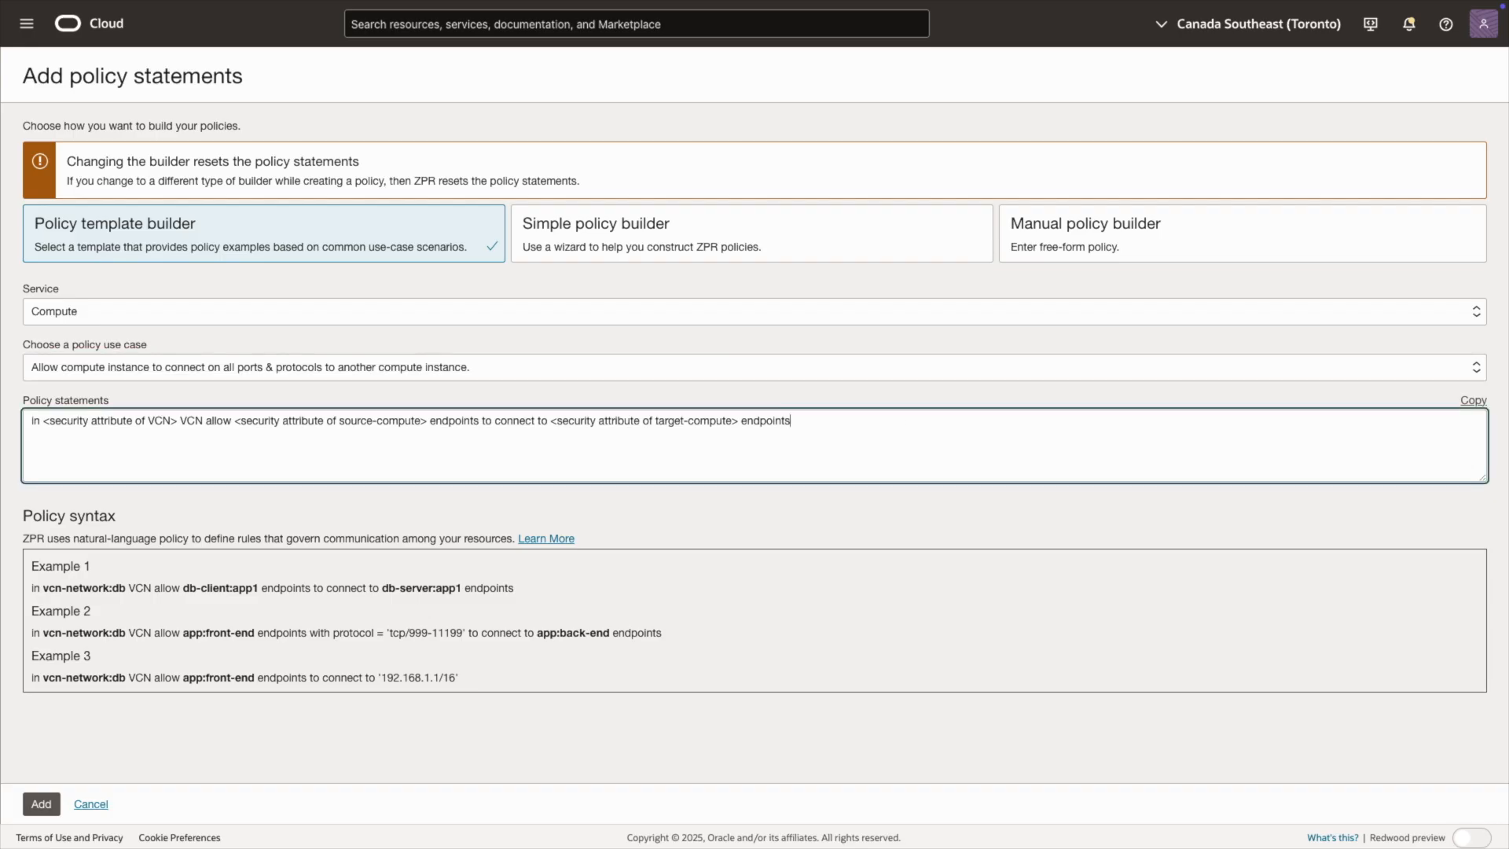
pyautogui.write('in source-to-destination.vcn:demovcn VCN allow source-to-destination.instance:source endpoints to connect to source-to-destination.instance:destination endpoints')
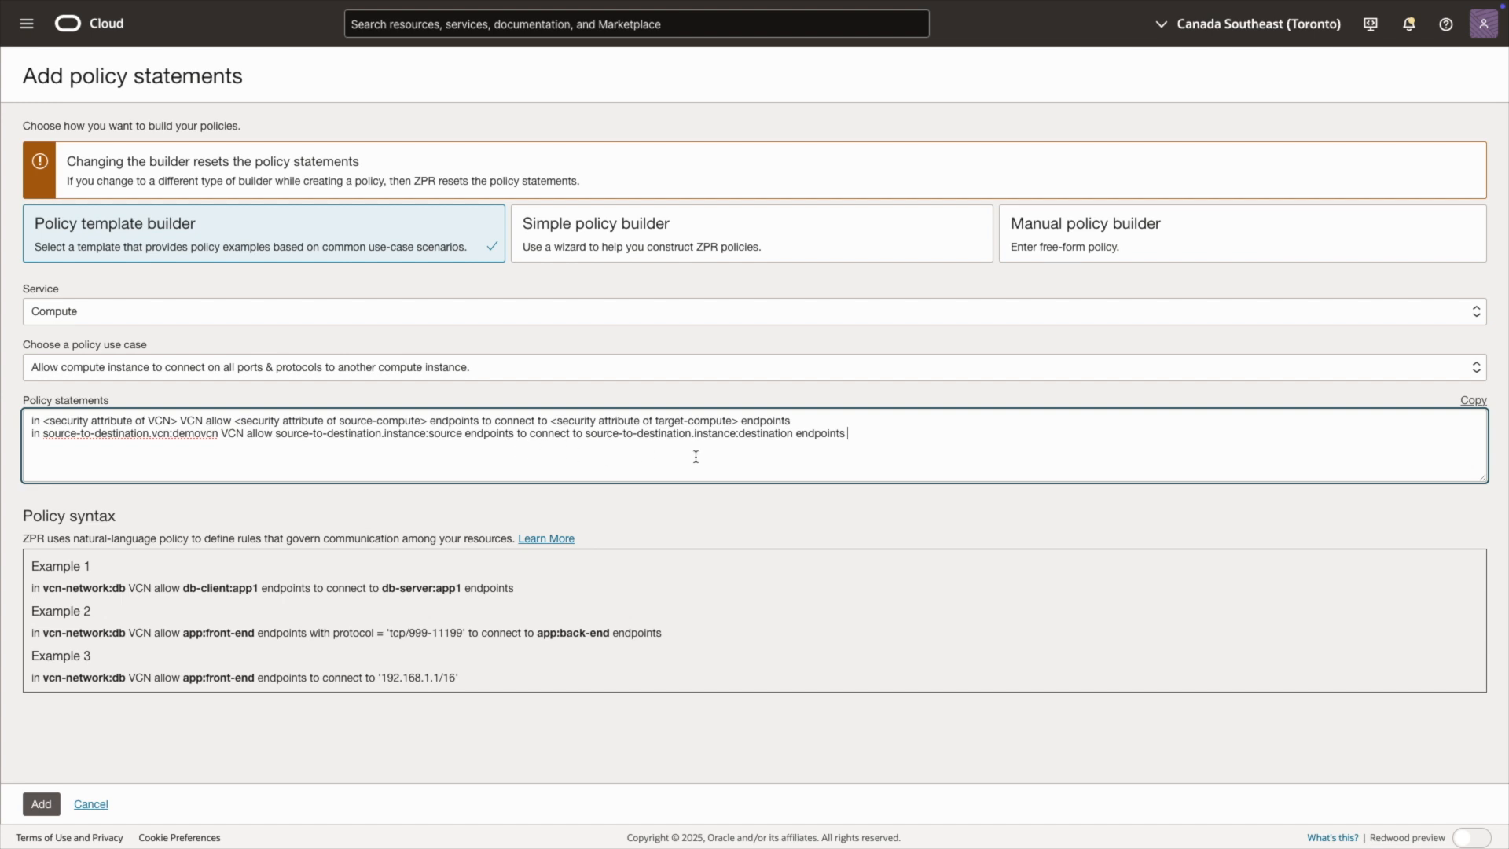
pyautogui.moveTo(800, 420); pyautogui.dragTo(386, 396)
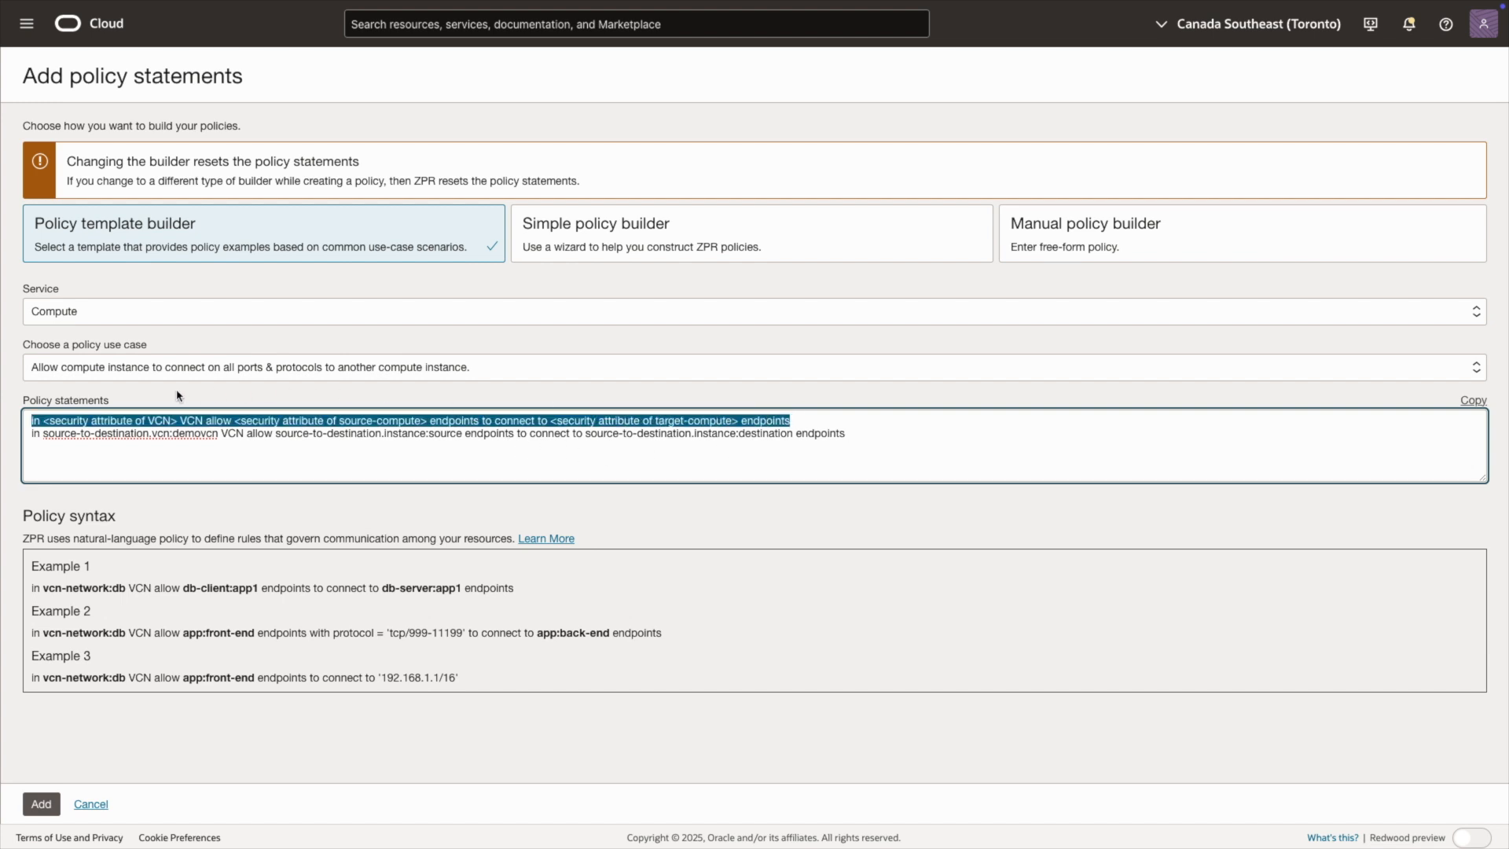
pyautogui.press('BackSpace')
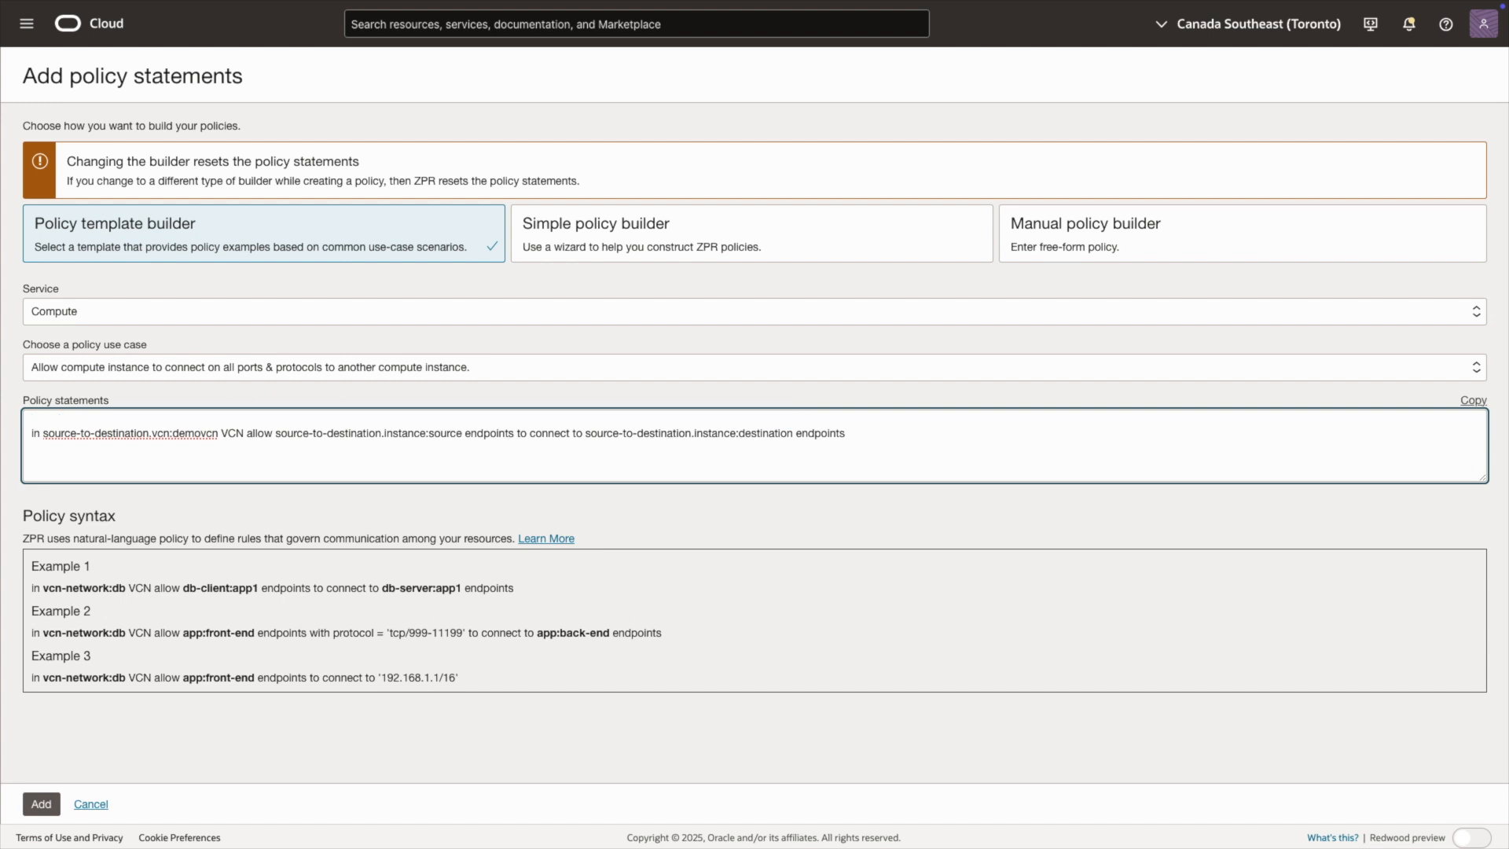
pyautogui.press('Delete')
pyautogui.click(385, 397)
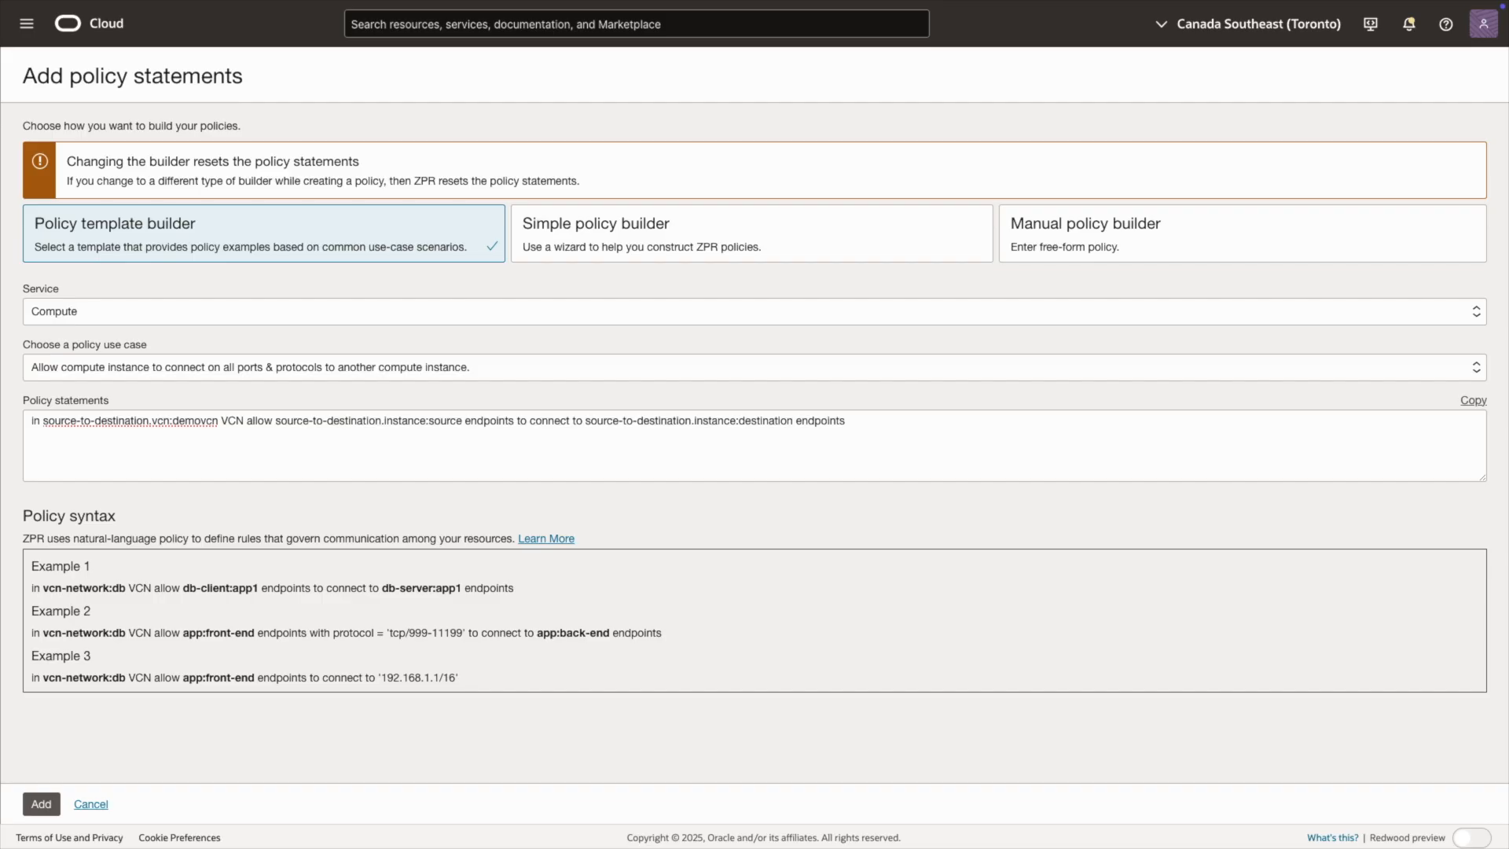
# Step: Append the reverse statement allowing source-to-destination.instance:destination endpoints to connect to source-to-destination.instance:source endpoints in source-to-destination.vcn:demovcn, and add the statements to the policy
pyautogui.click(819, 434)
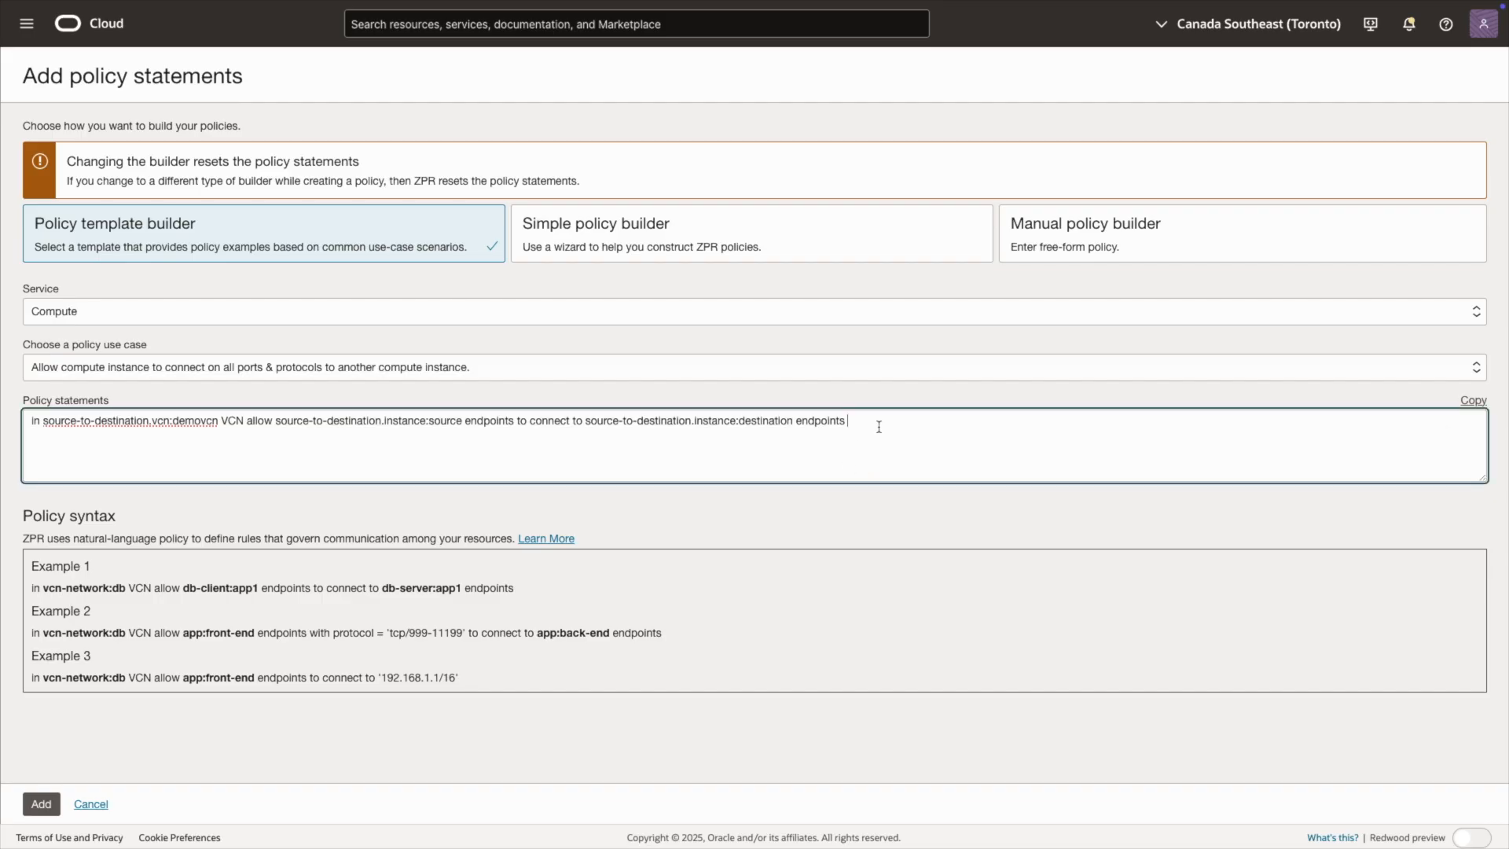
pyautogui.press('Return')
pyautogui.write('in source-to-destination.vcn:demovcn VCN allow source-to-destination.instance:destination endpoints to connect to source-to-destination.instance:source endpoints')
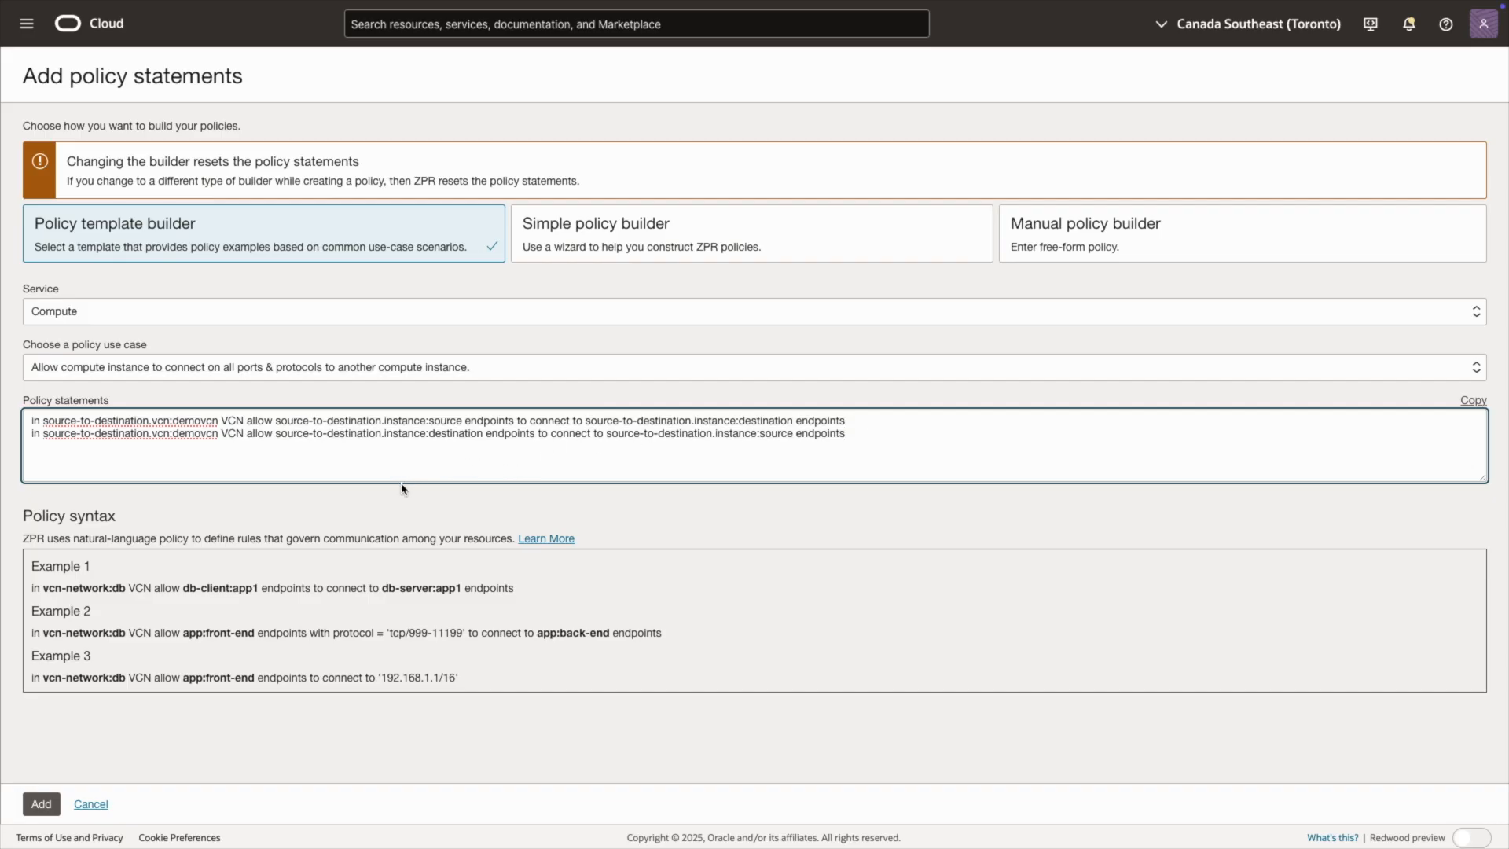
pyautogui.click(38, 810)
pyautogui.click(37, 812)
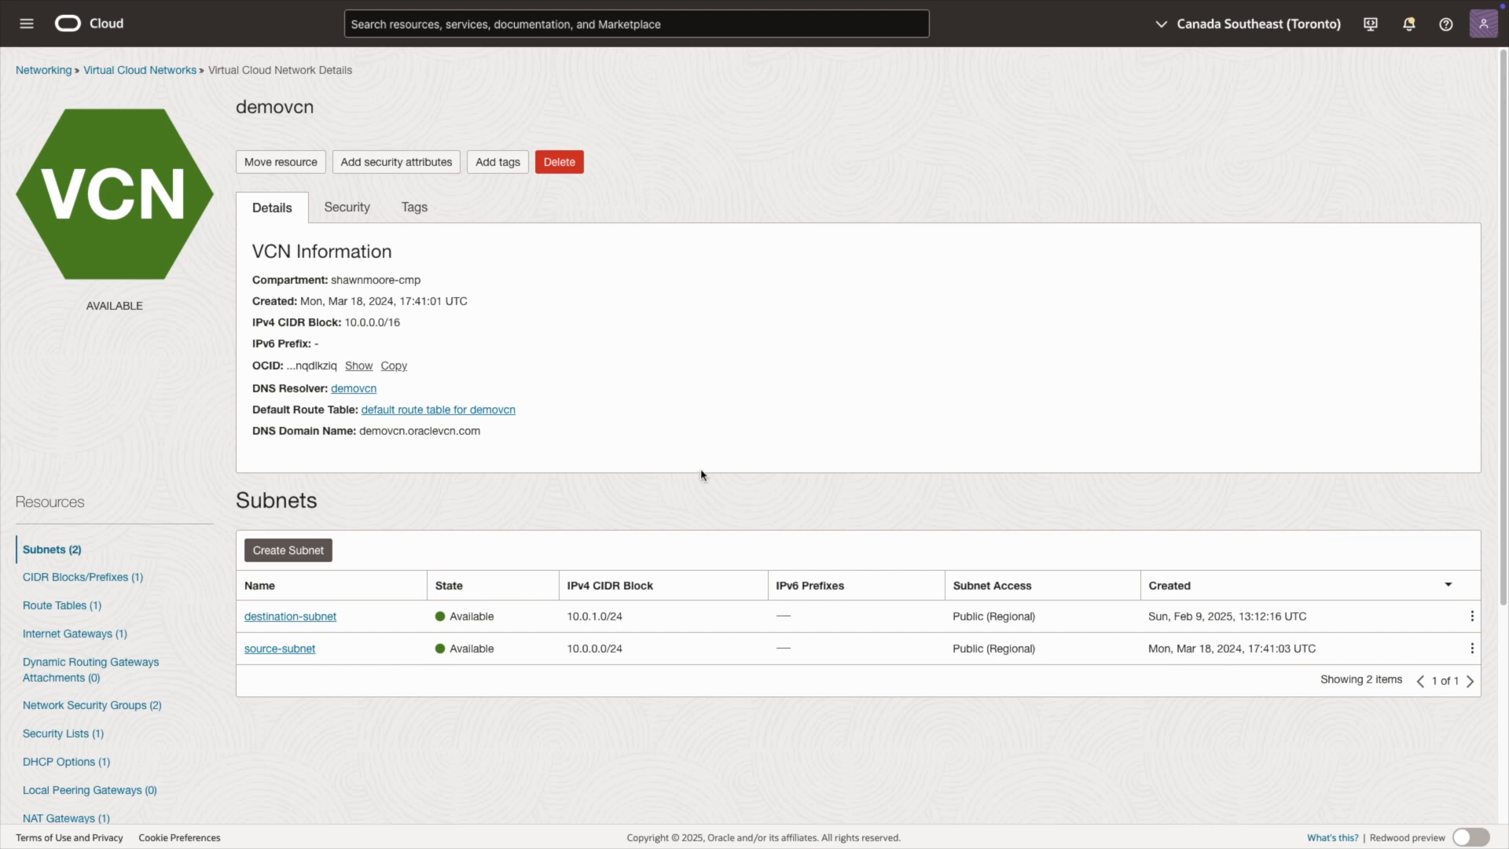
# Step: Add a security attribute to the demovcn network with namespace source-to-destination, key vcn and value demovcn
pyautogui.click(393, 166)
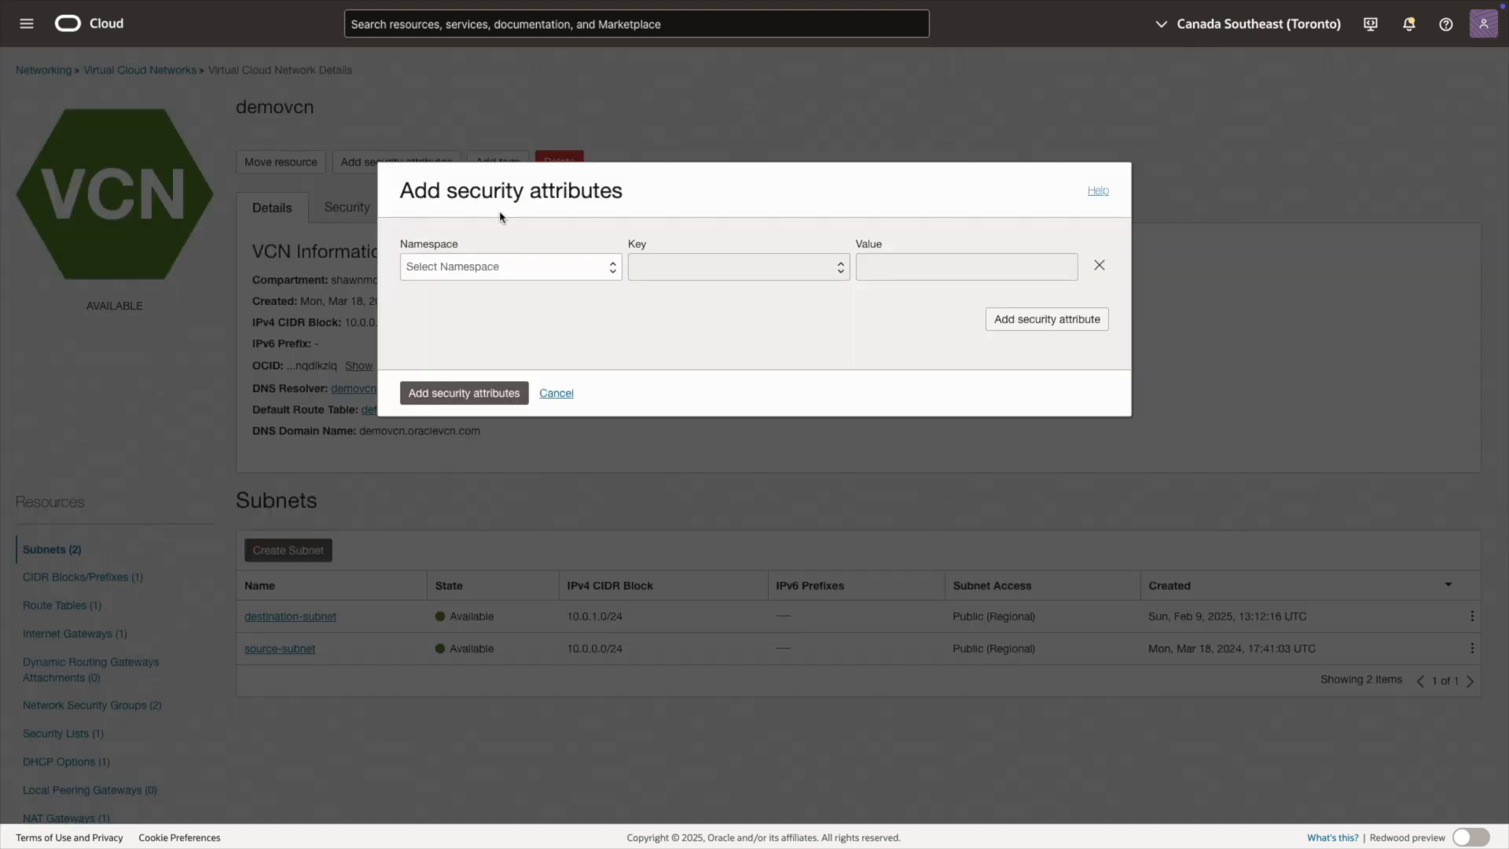
pyautogui.click(596, 268)
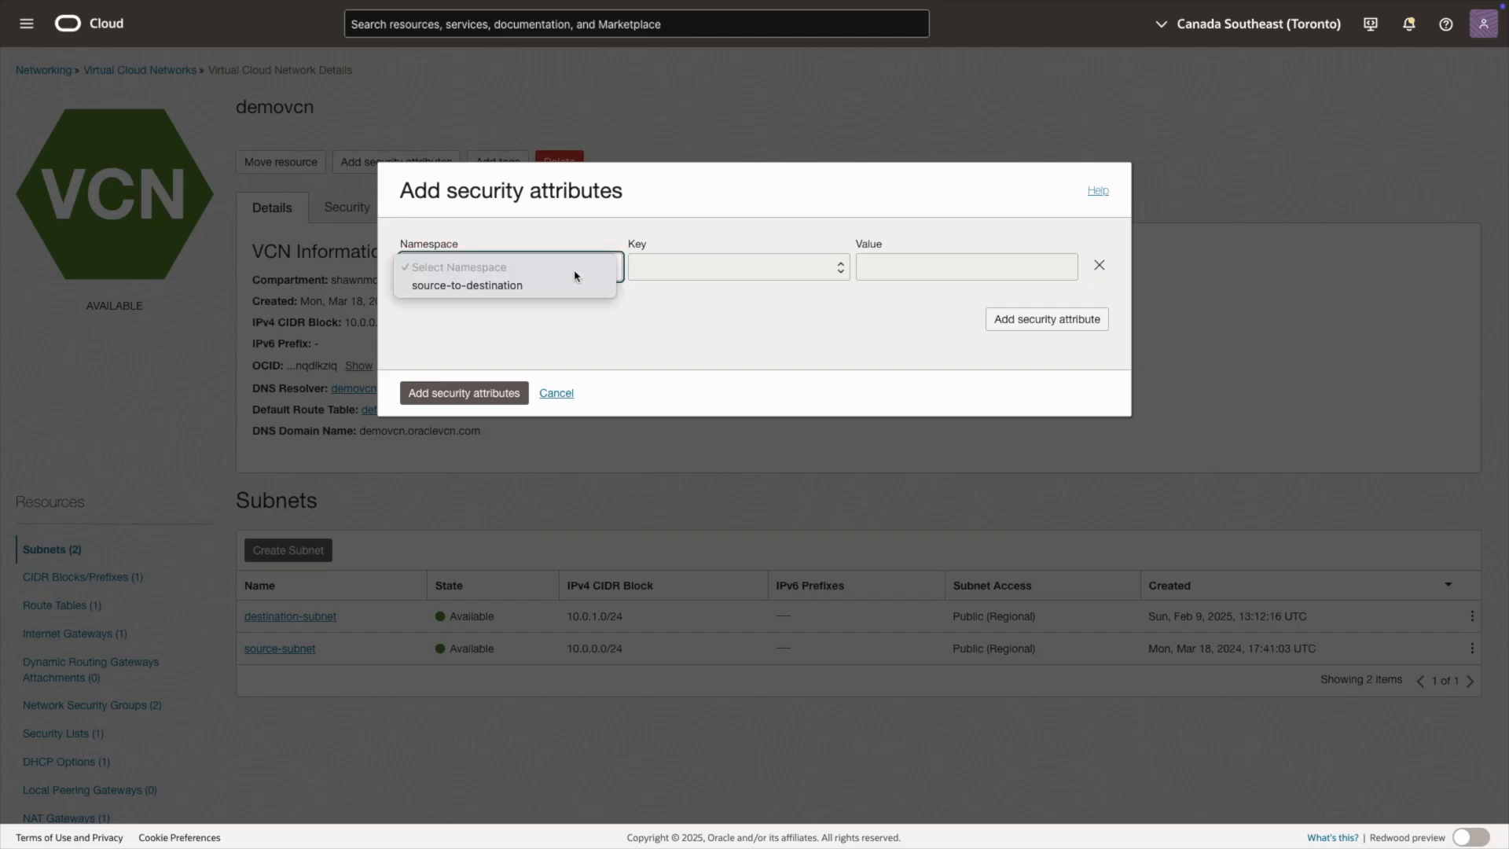
pyautogui.click(488, 287)
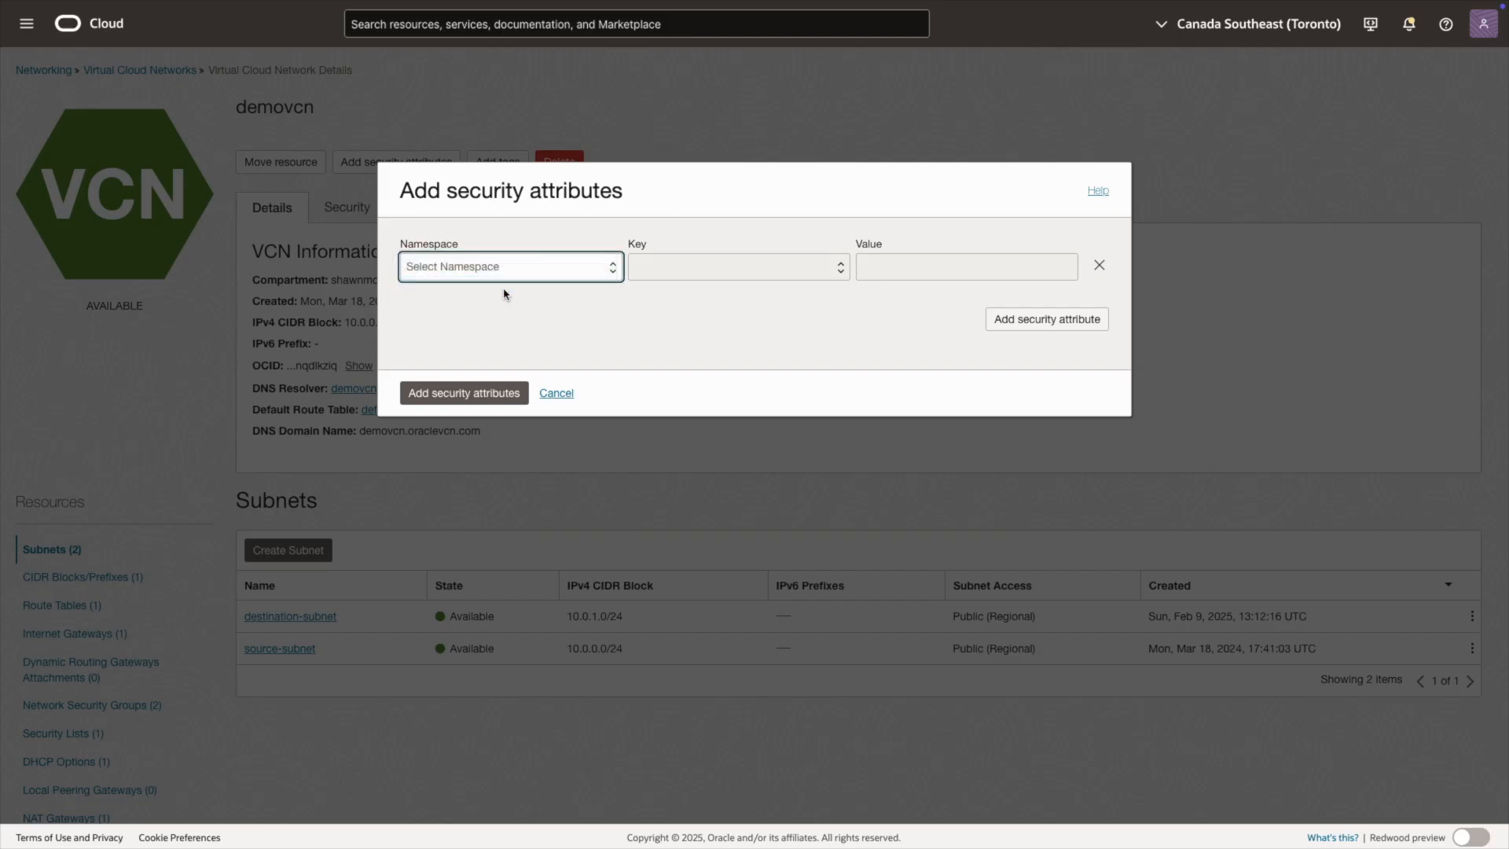
pyautogui.click(661, 277)
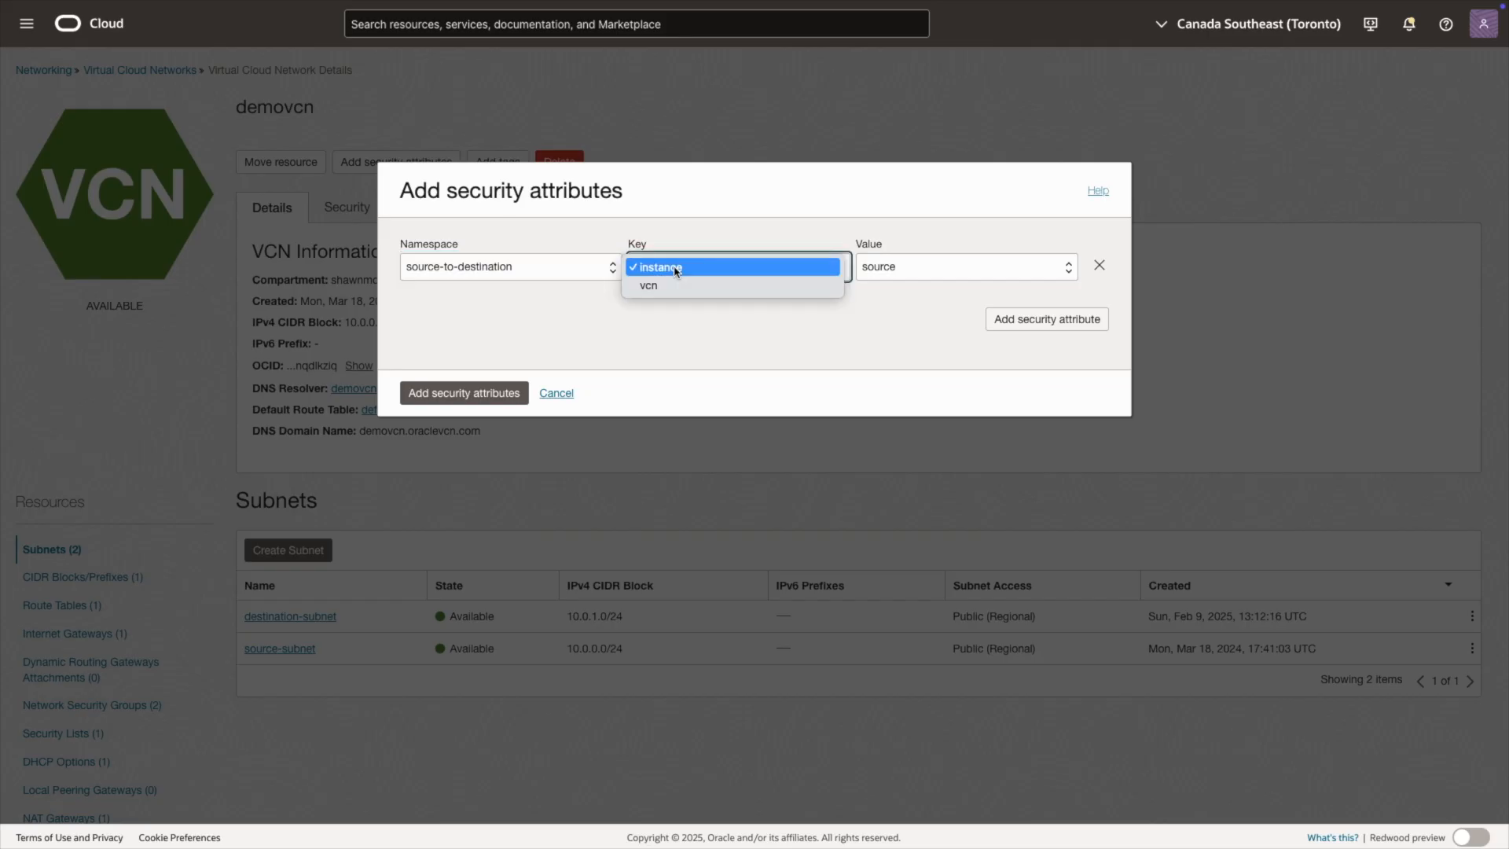
pyautogui.click(659, 287)
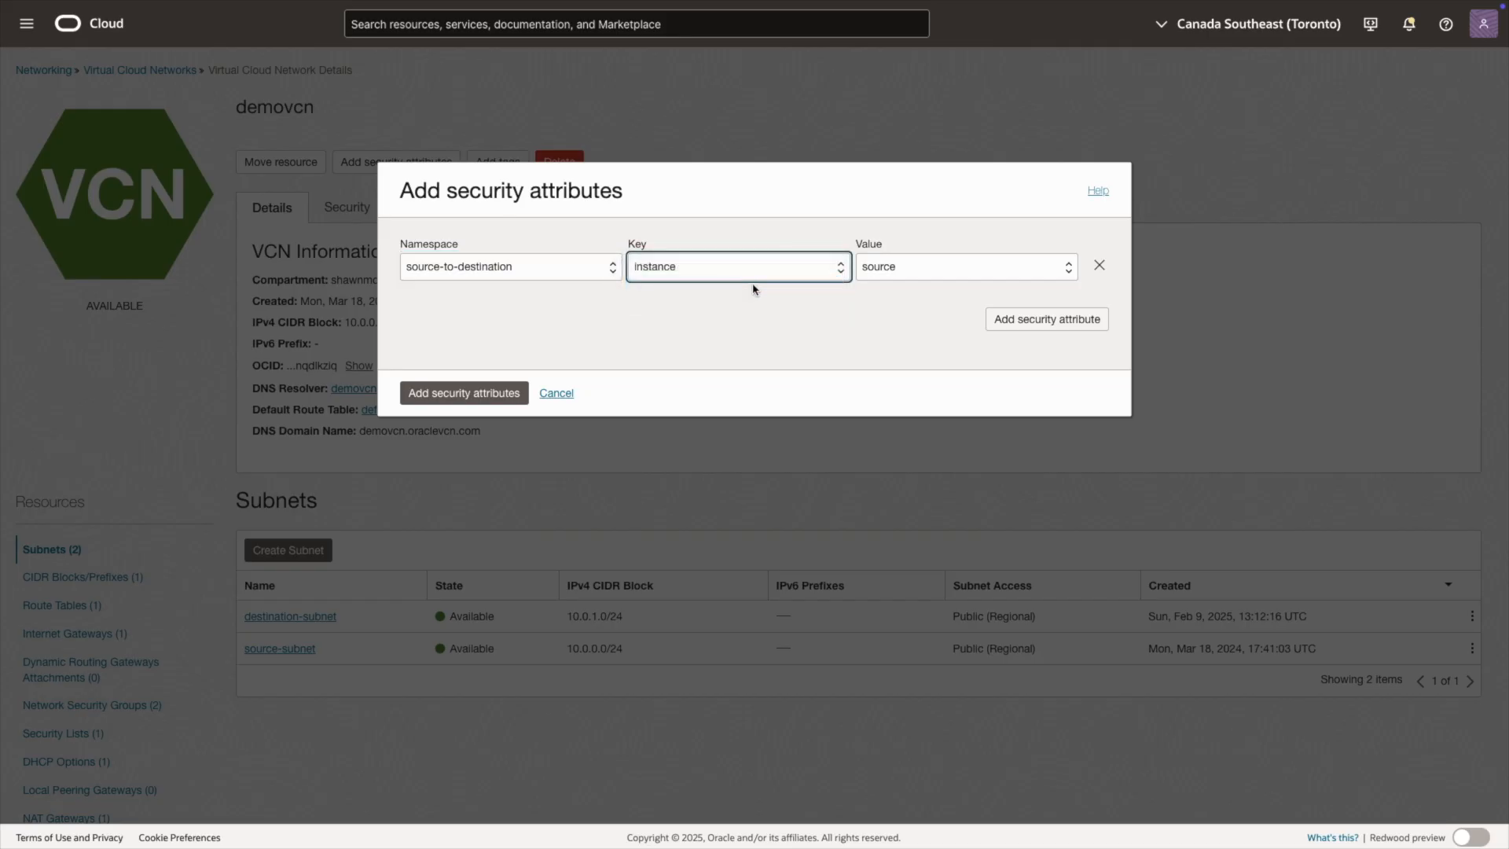
pyautogui.click(874, 265)
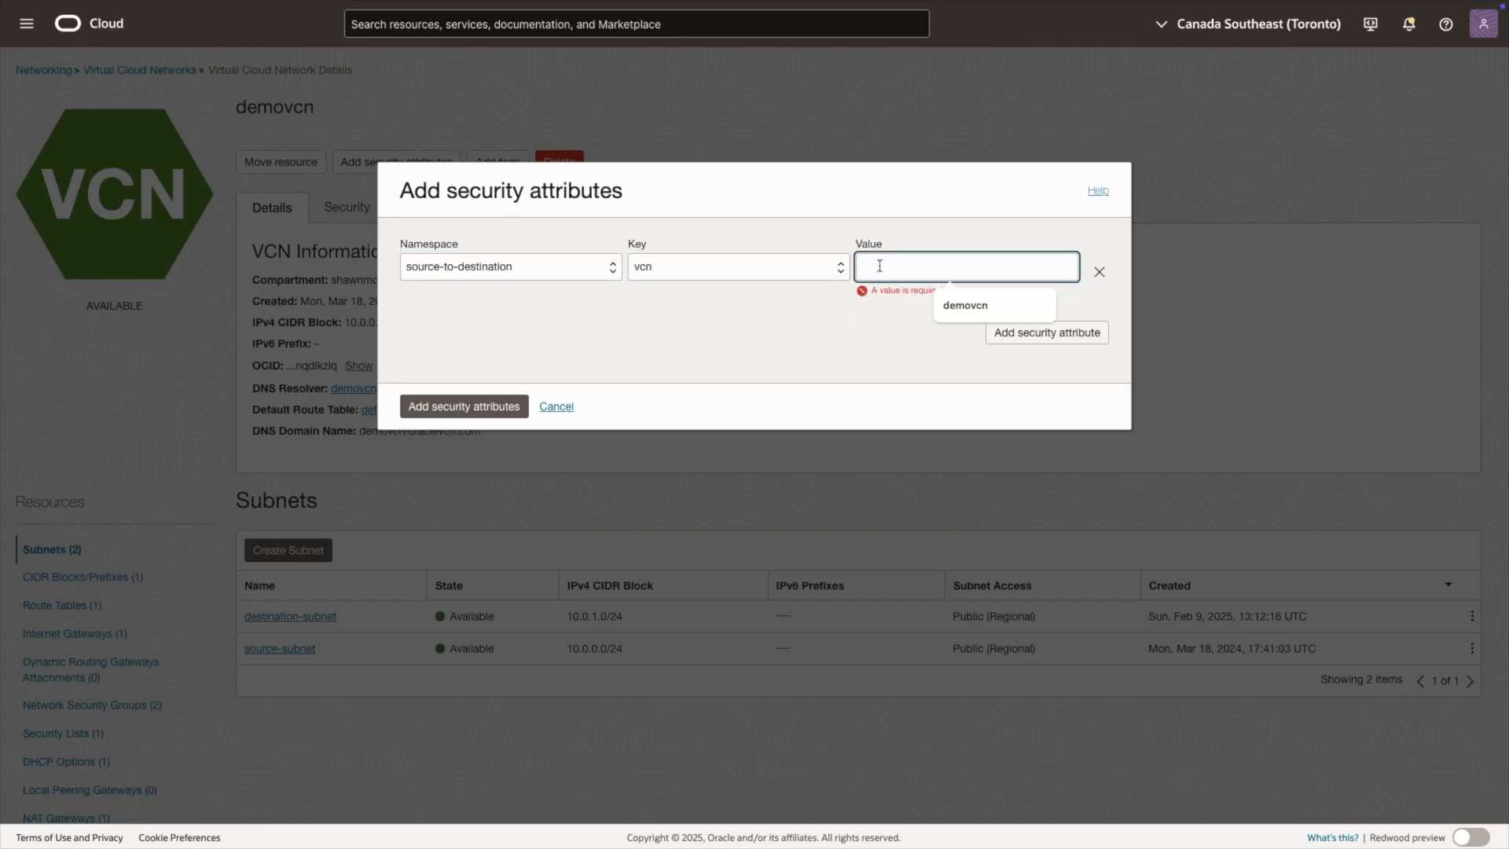
pyautogui.click(978, 306)
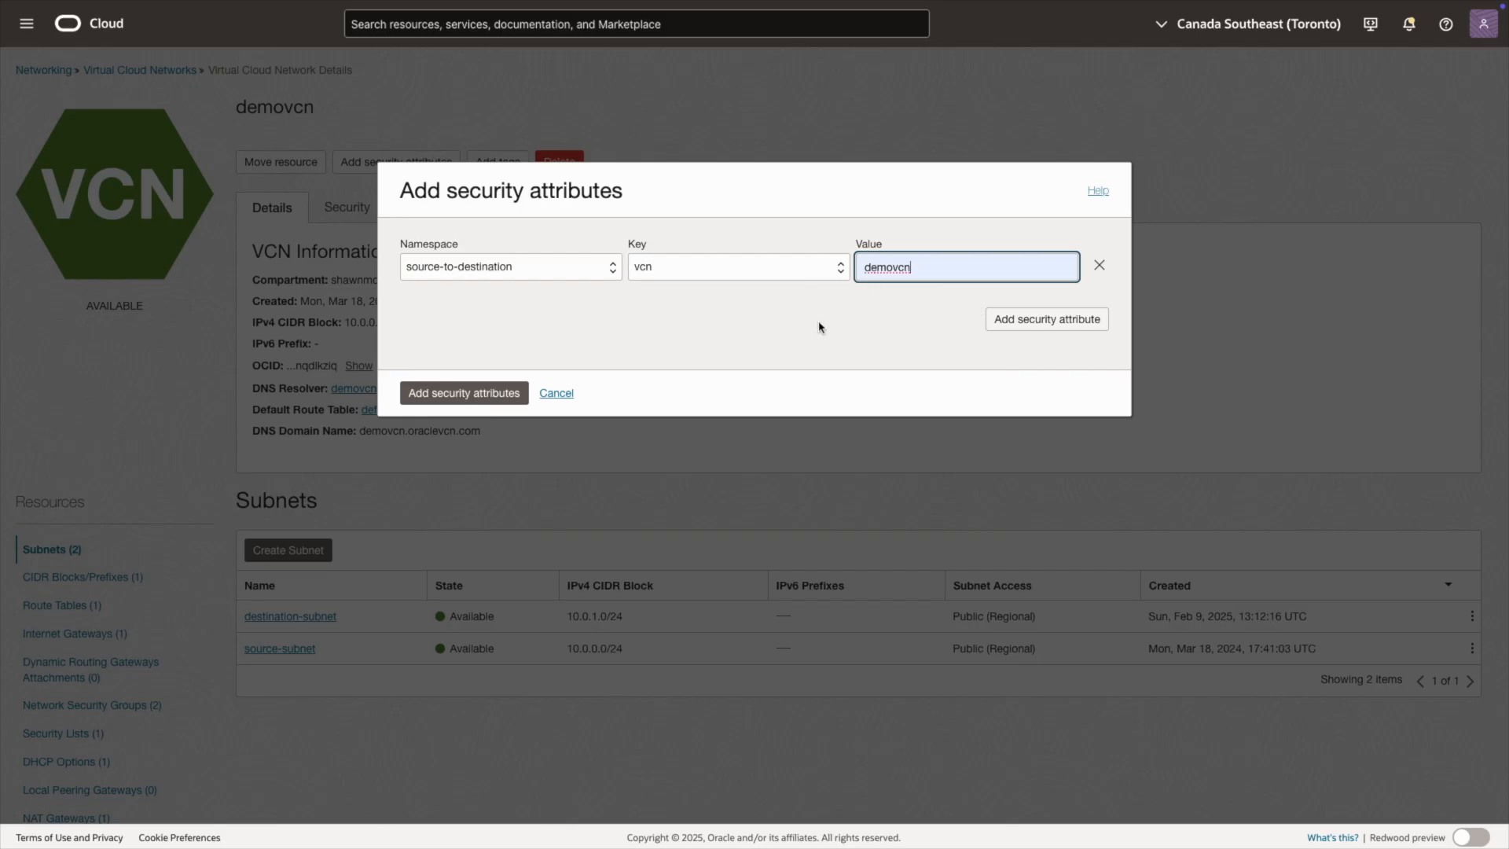
pyautogui.click(457, 394)
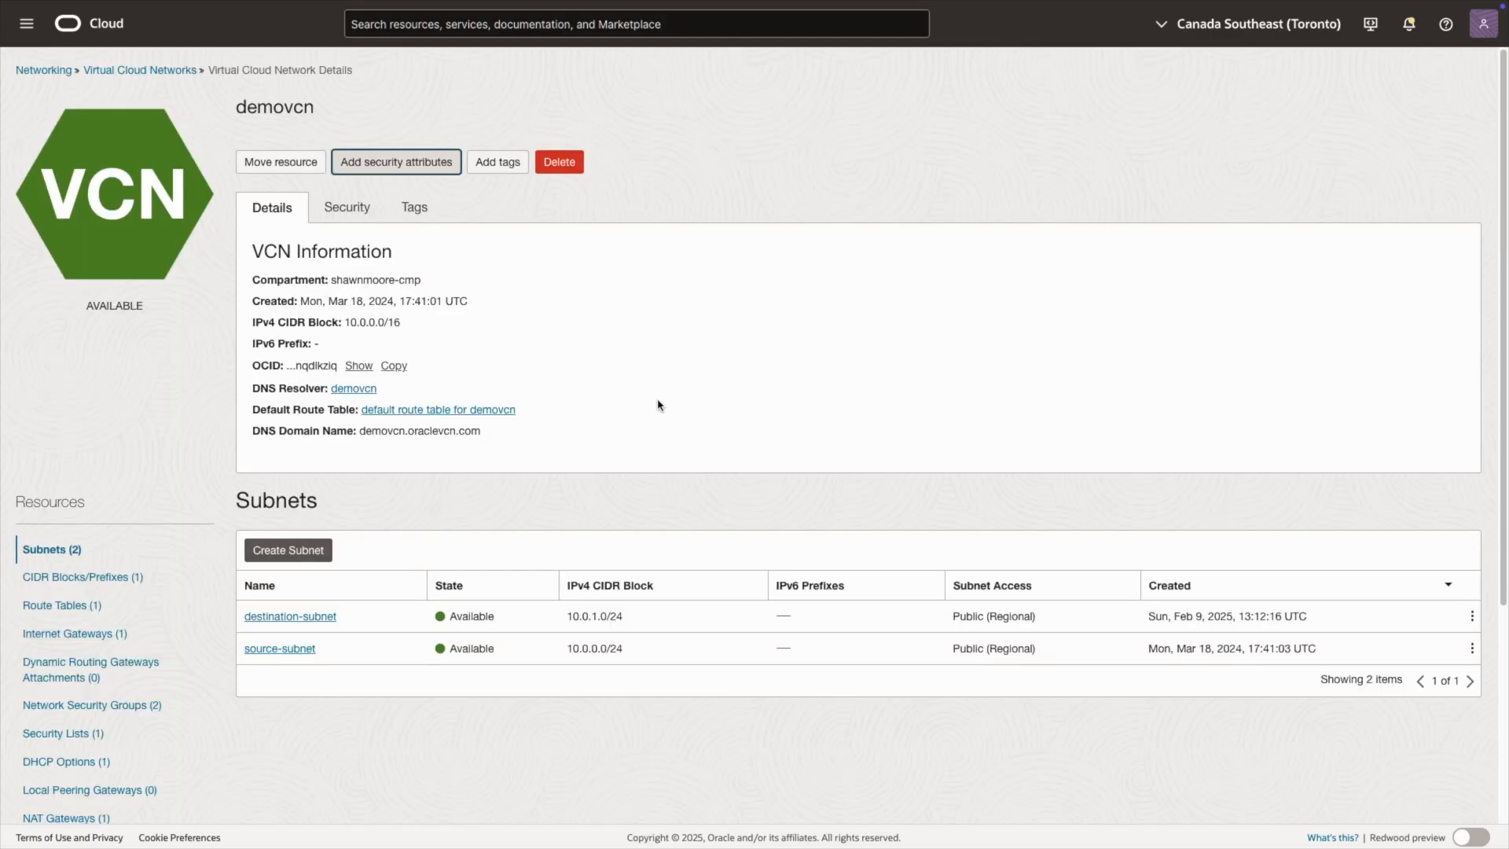
# Step: Add a security attribute to source-instance with namespace source-to-destination, key instance and value source
pyautogui.click(350, 38)
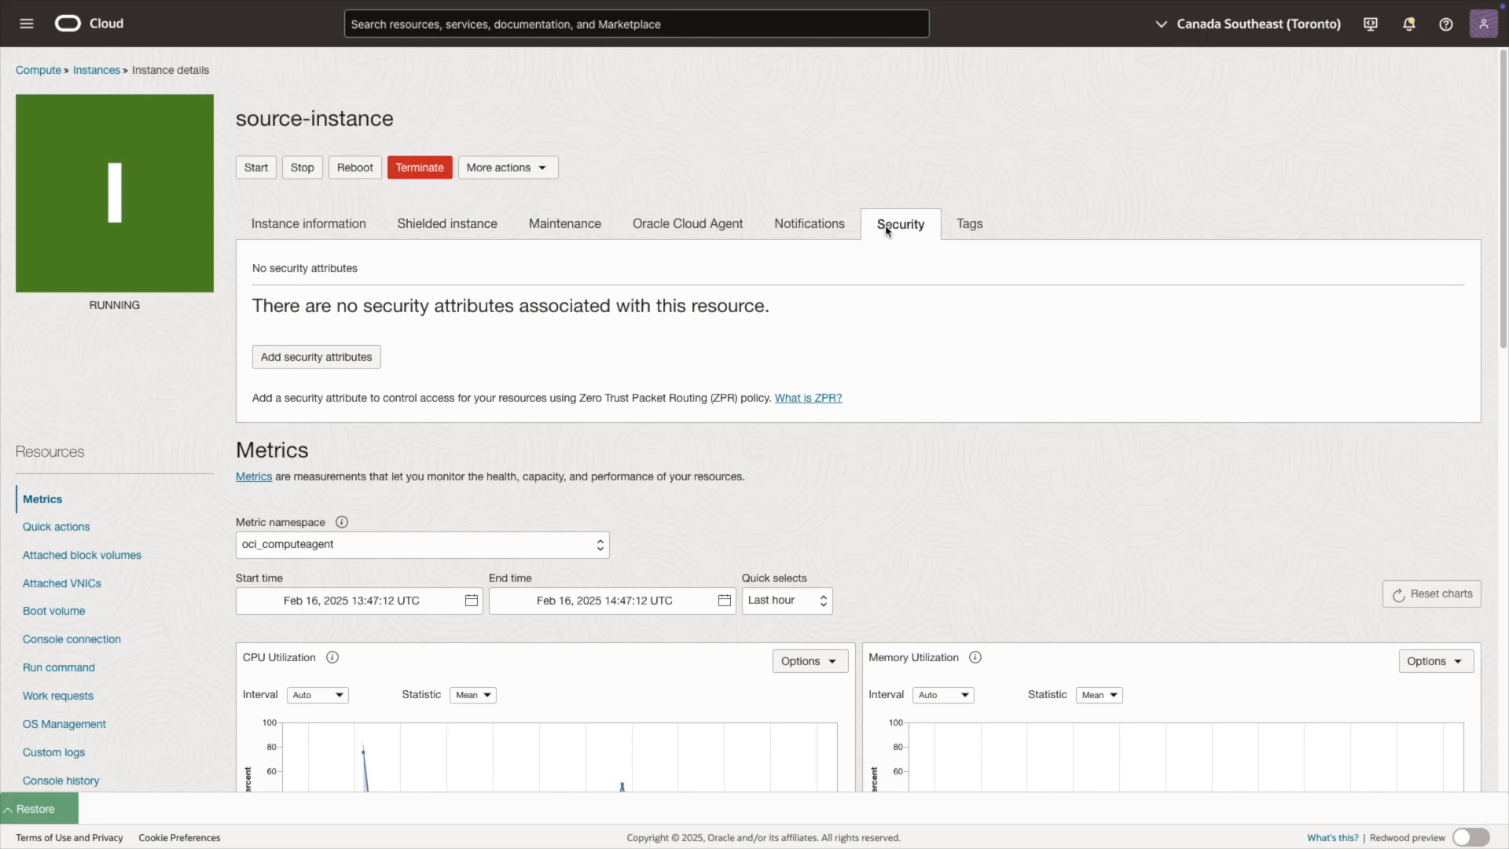
pyautogui.click(367, 368)
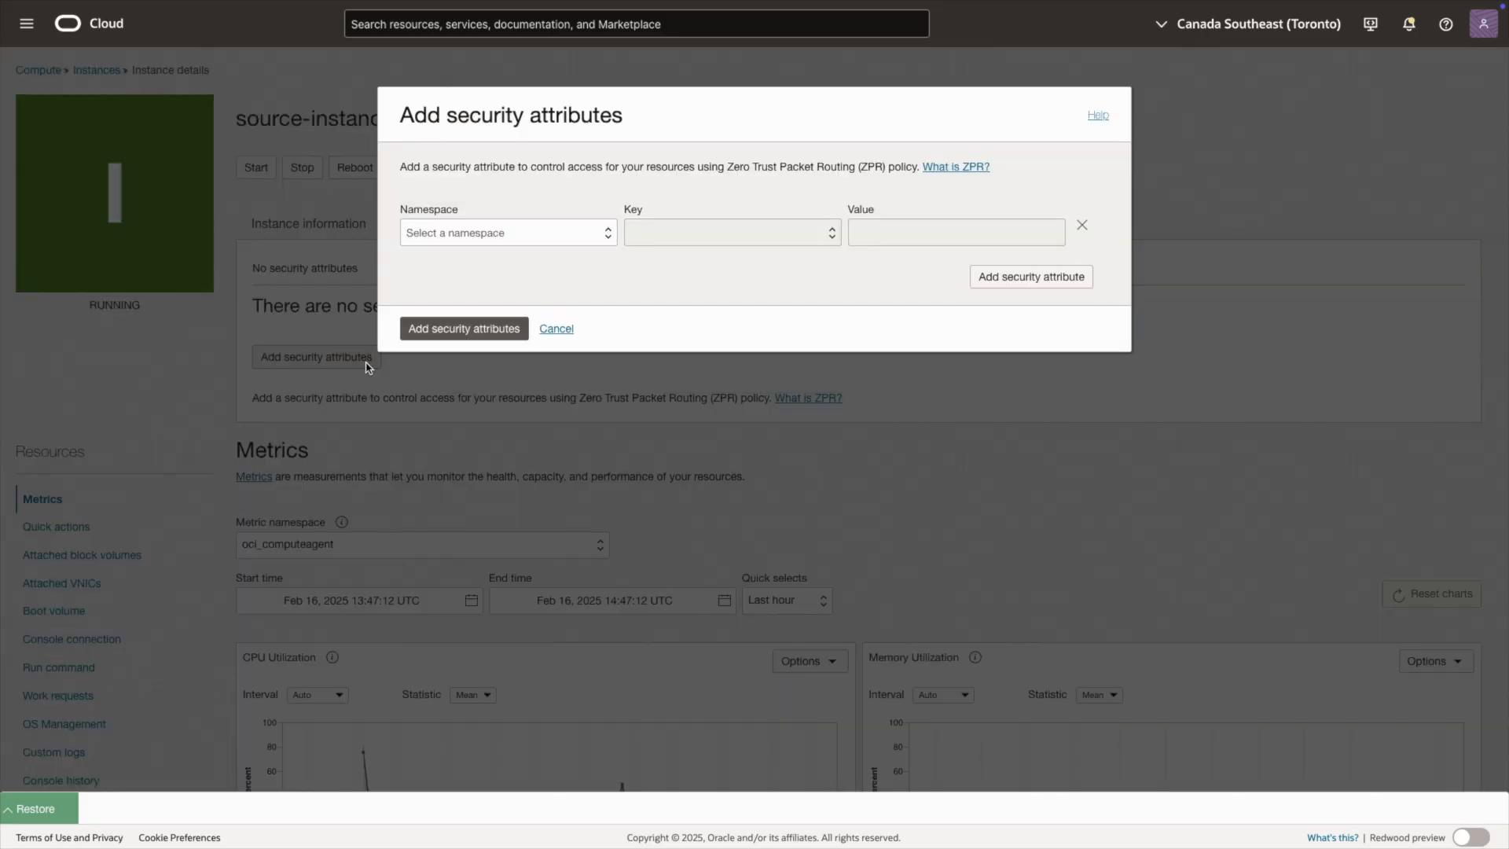
pyautogui.click(485, 232)
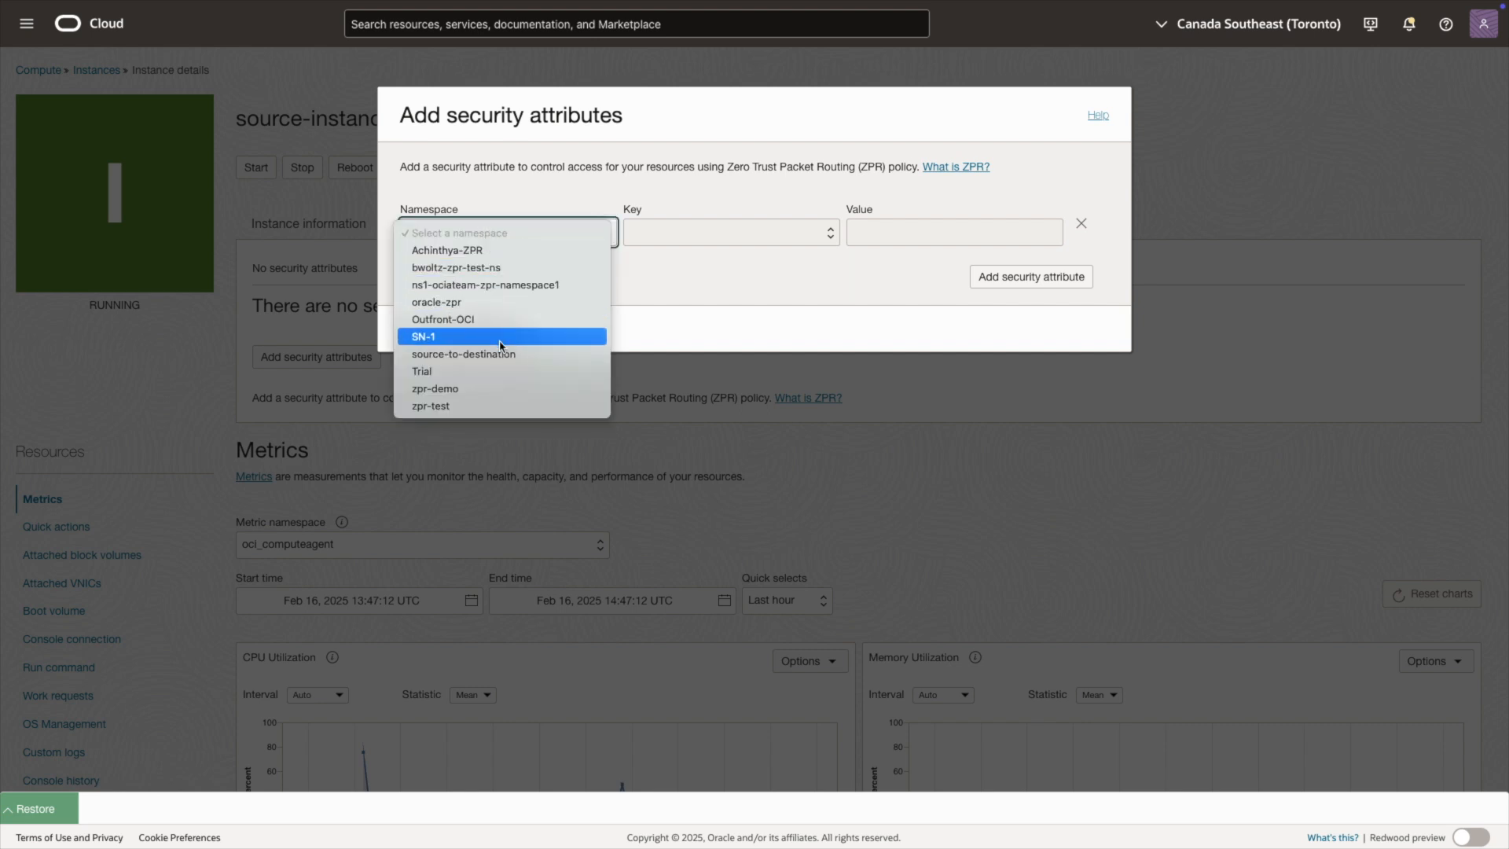
pyautogui.click(464, 353)
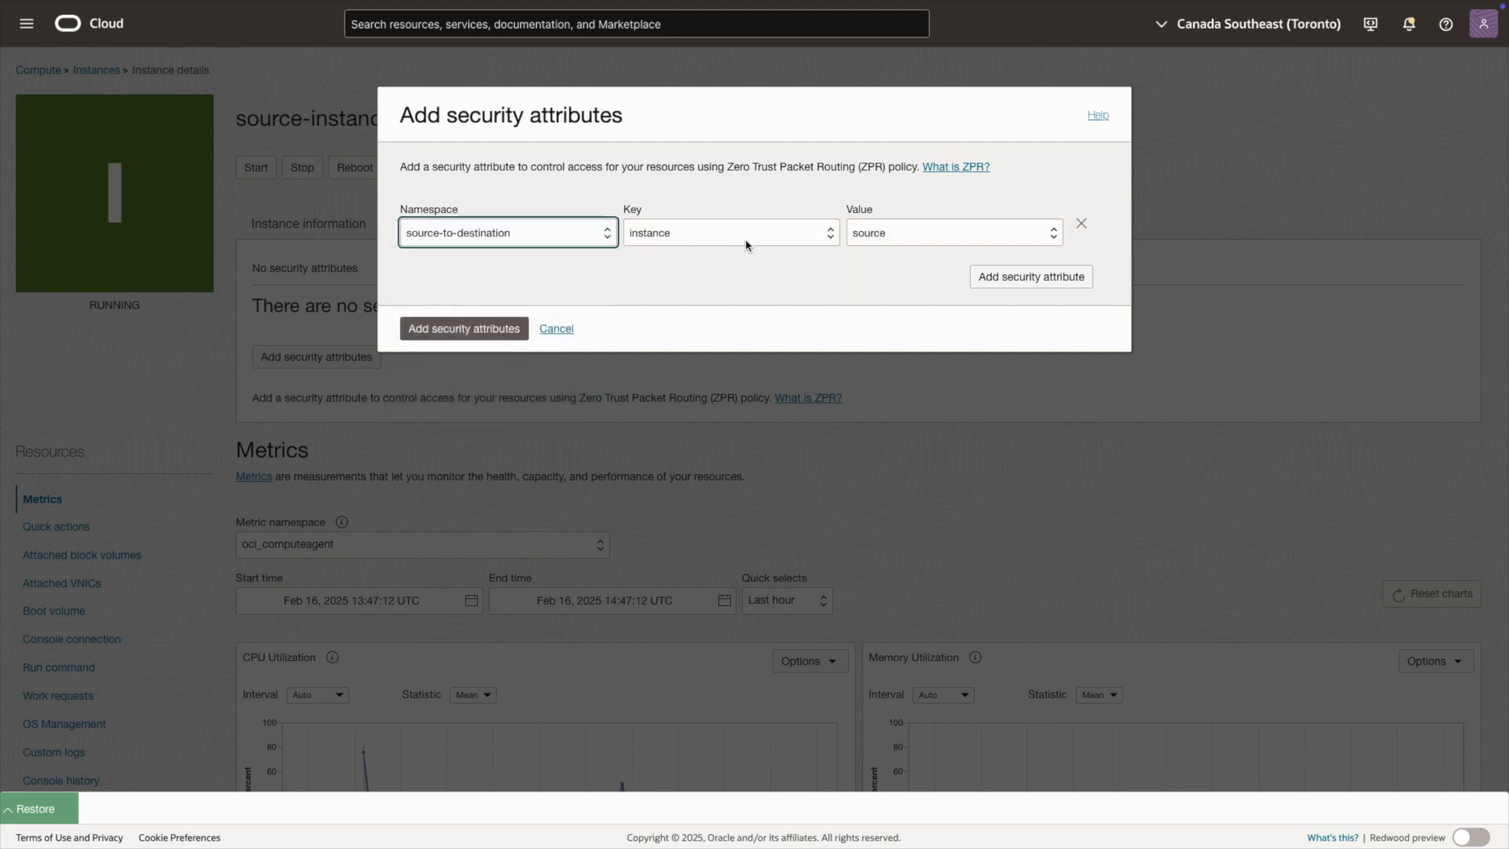
pyautogui.click(877, 240)
pyautogui.click(881, 236)
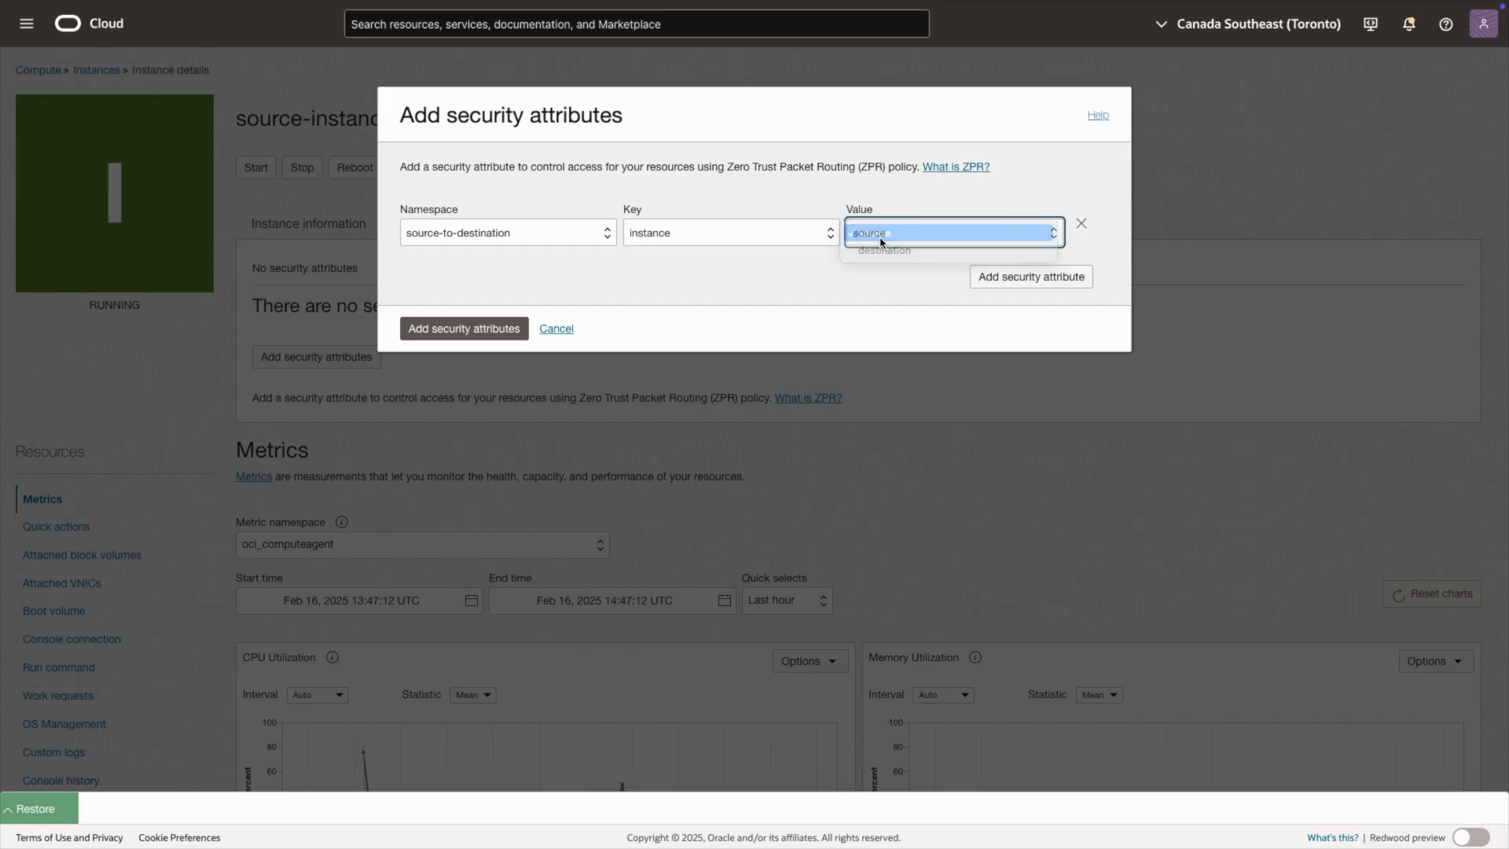
pyautogui.click(464, 329)
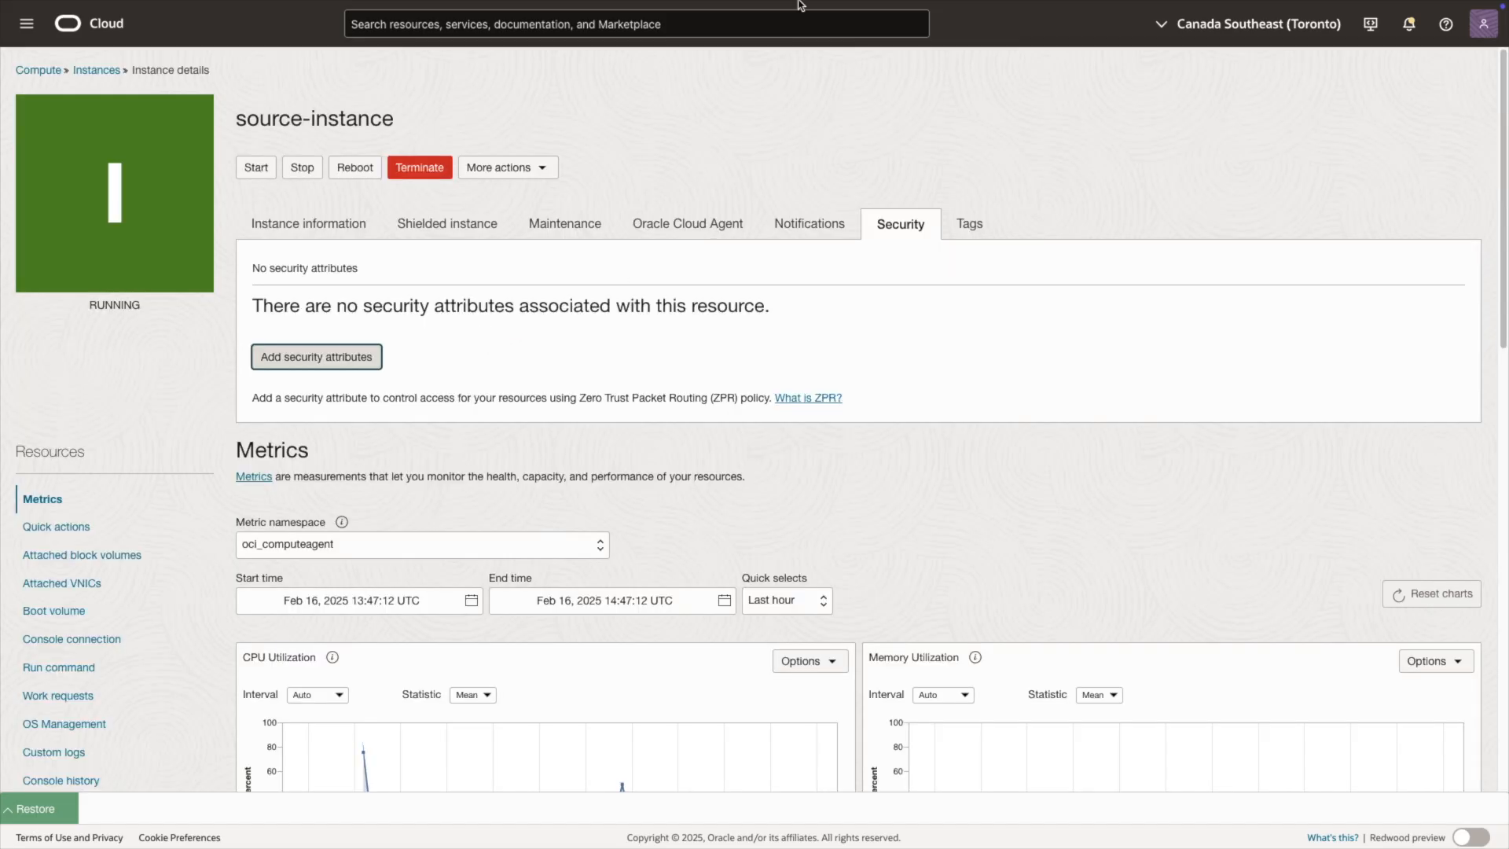
# Step: Add a security attribute to destination-instance with namespace source-to-destination, key instance and value destination
pyautogui.moveTo(768, 30)
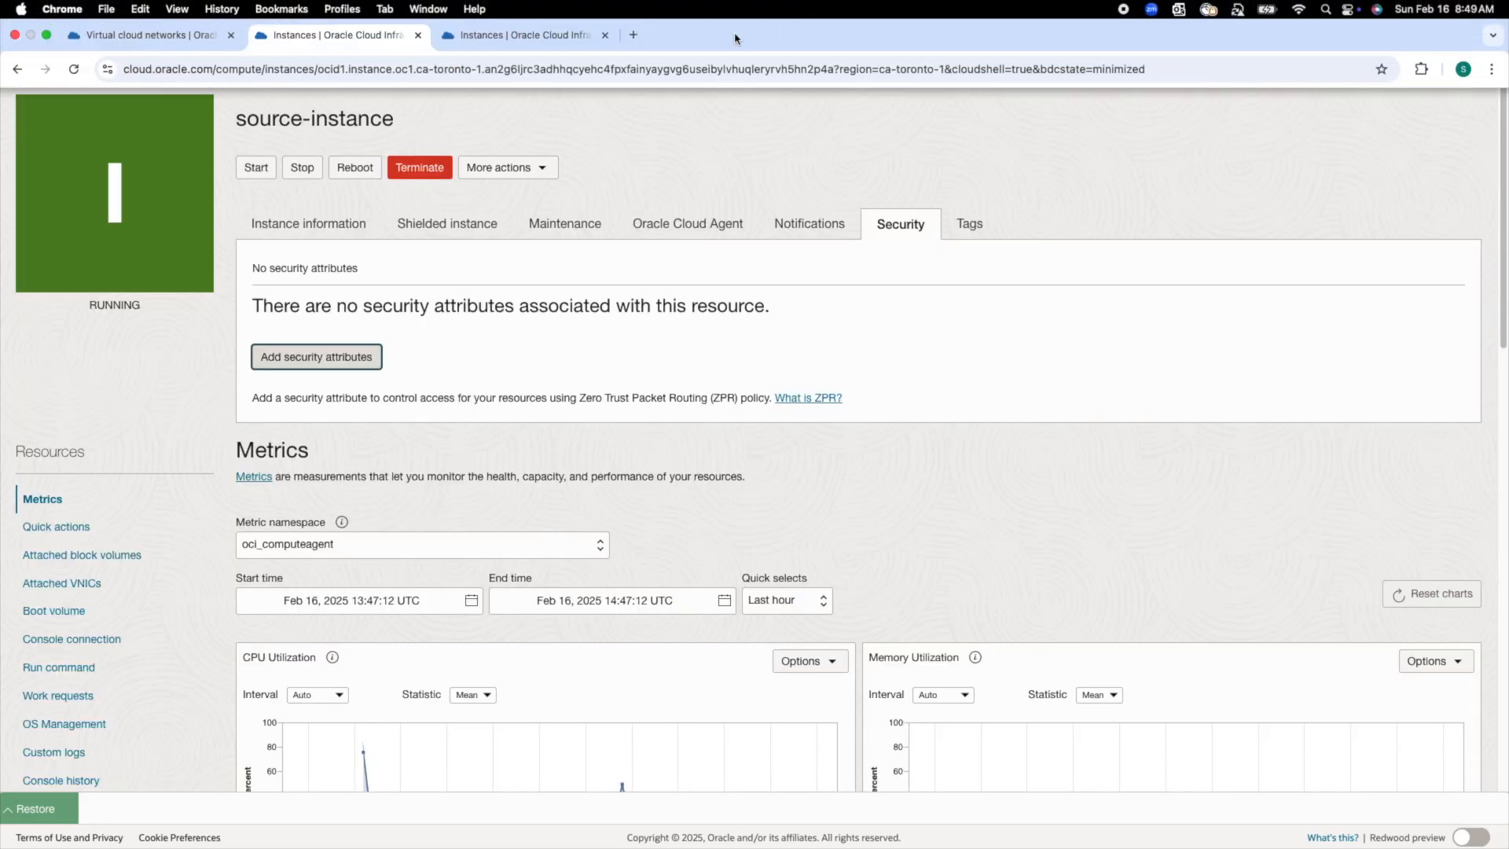
pyautogui.click(580, 35)
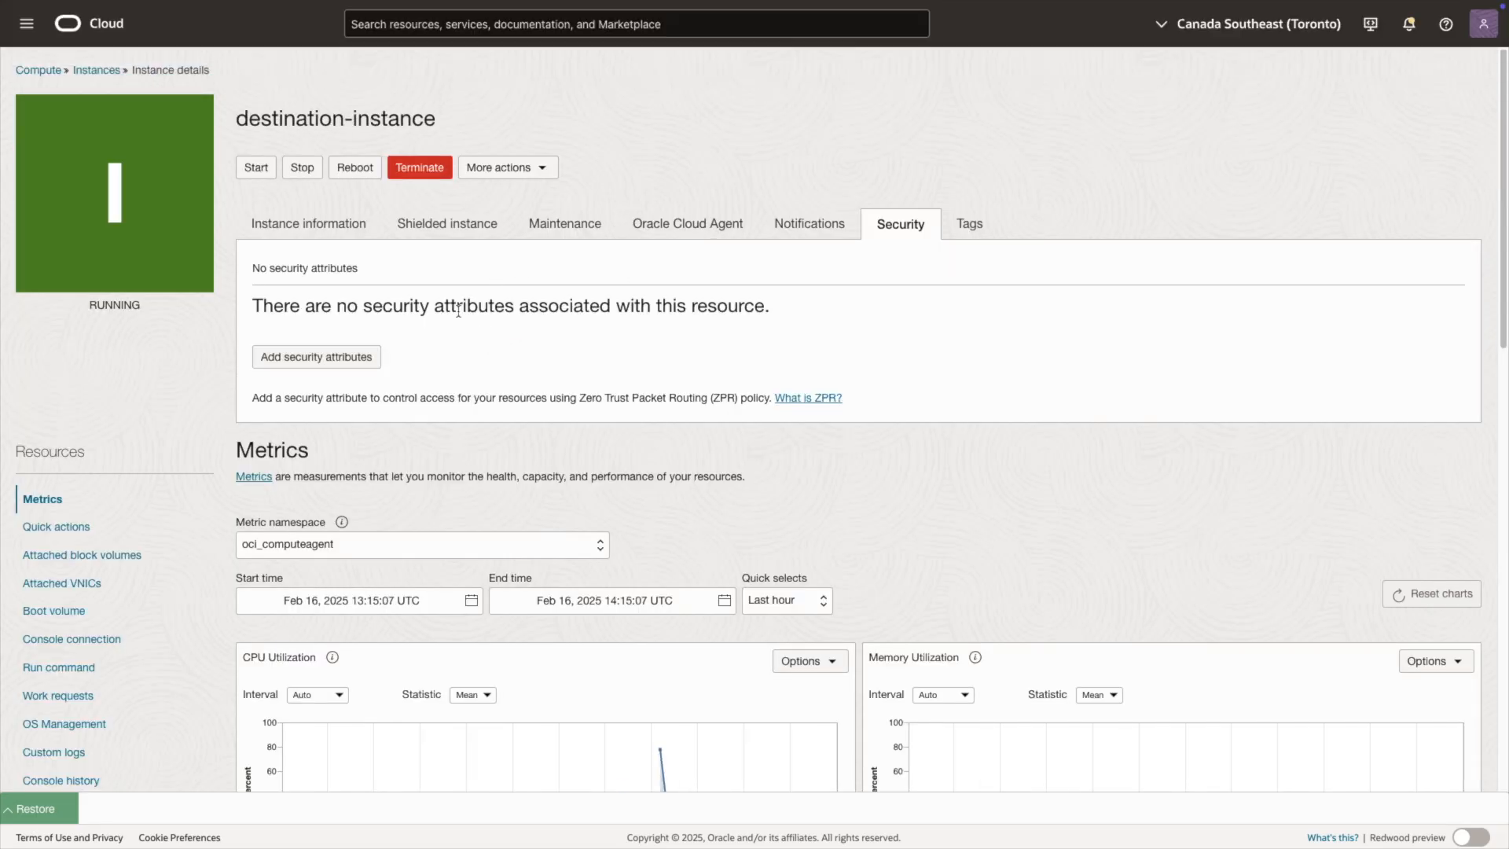
pyautogui.click(323, 357)
pyautogui.click(481, 233)
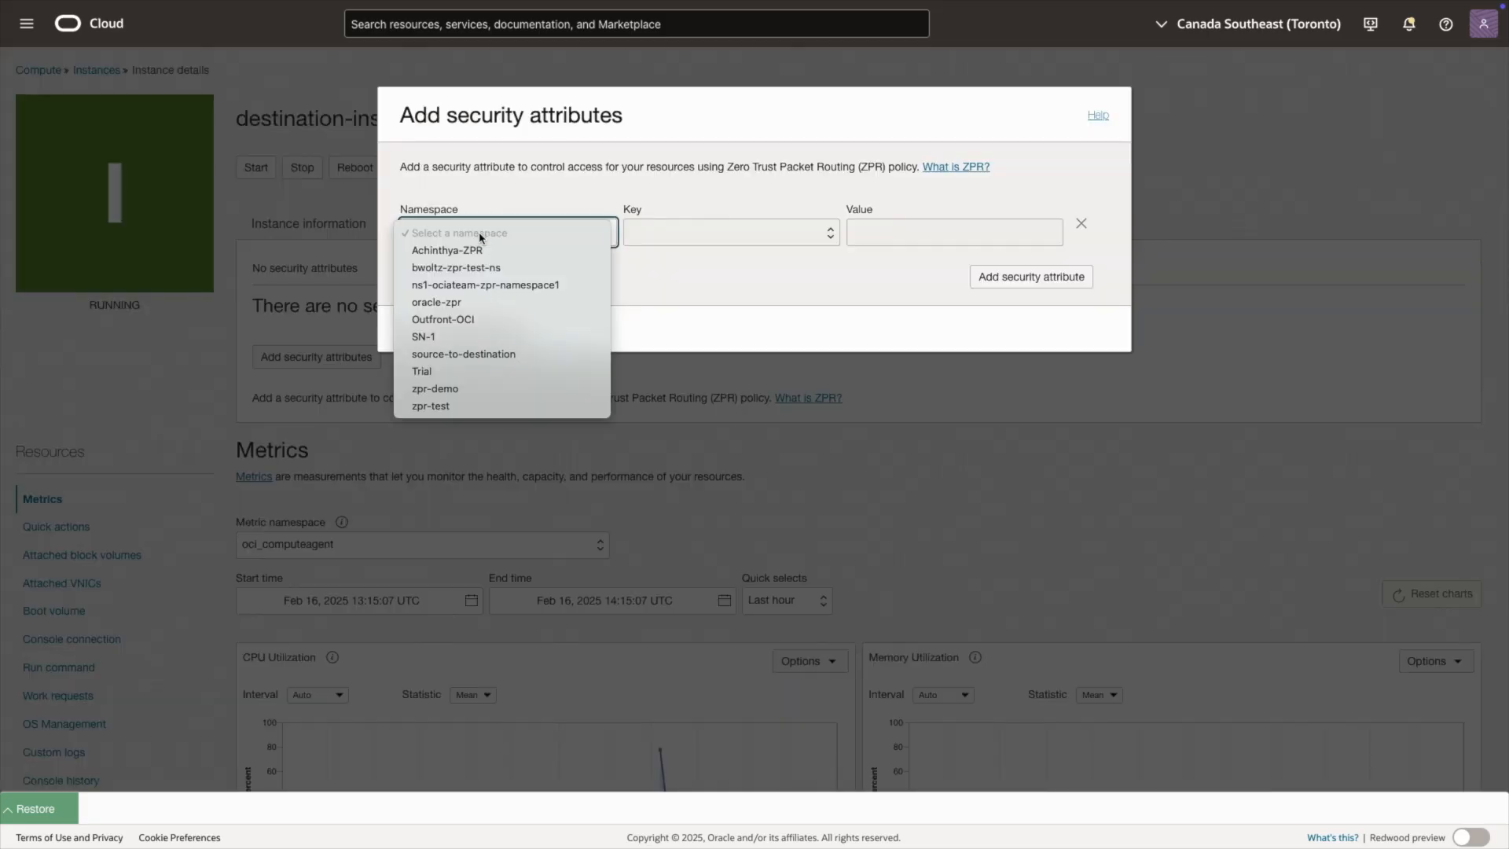
pyautogui.click(500, 354)
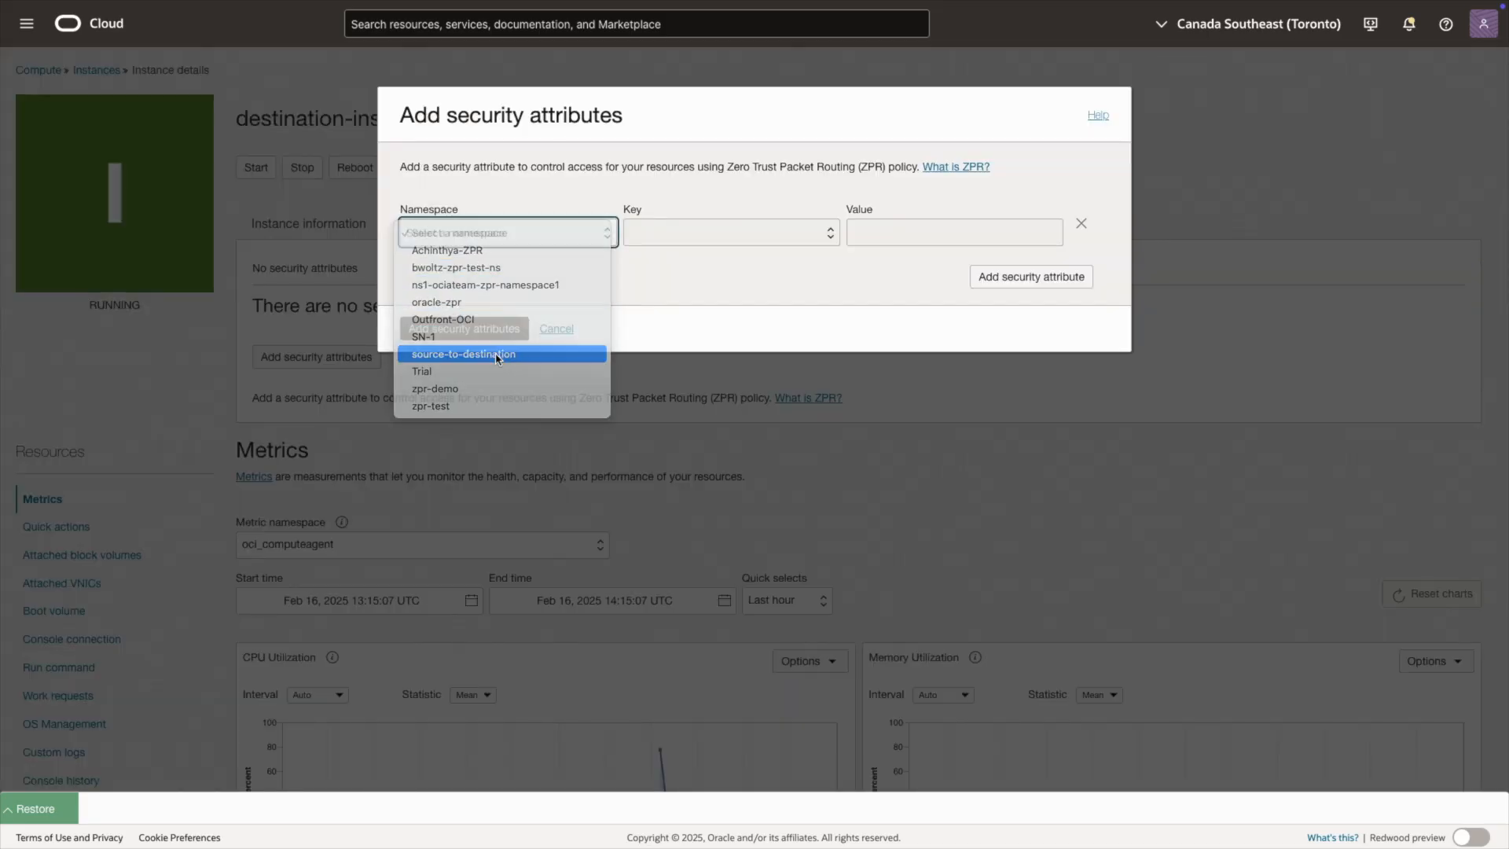
pyautogui.click(654, 236)
pyautogui.click(667, 234)
pyautogui.click(886, 235)
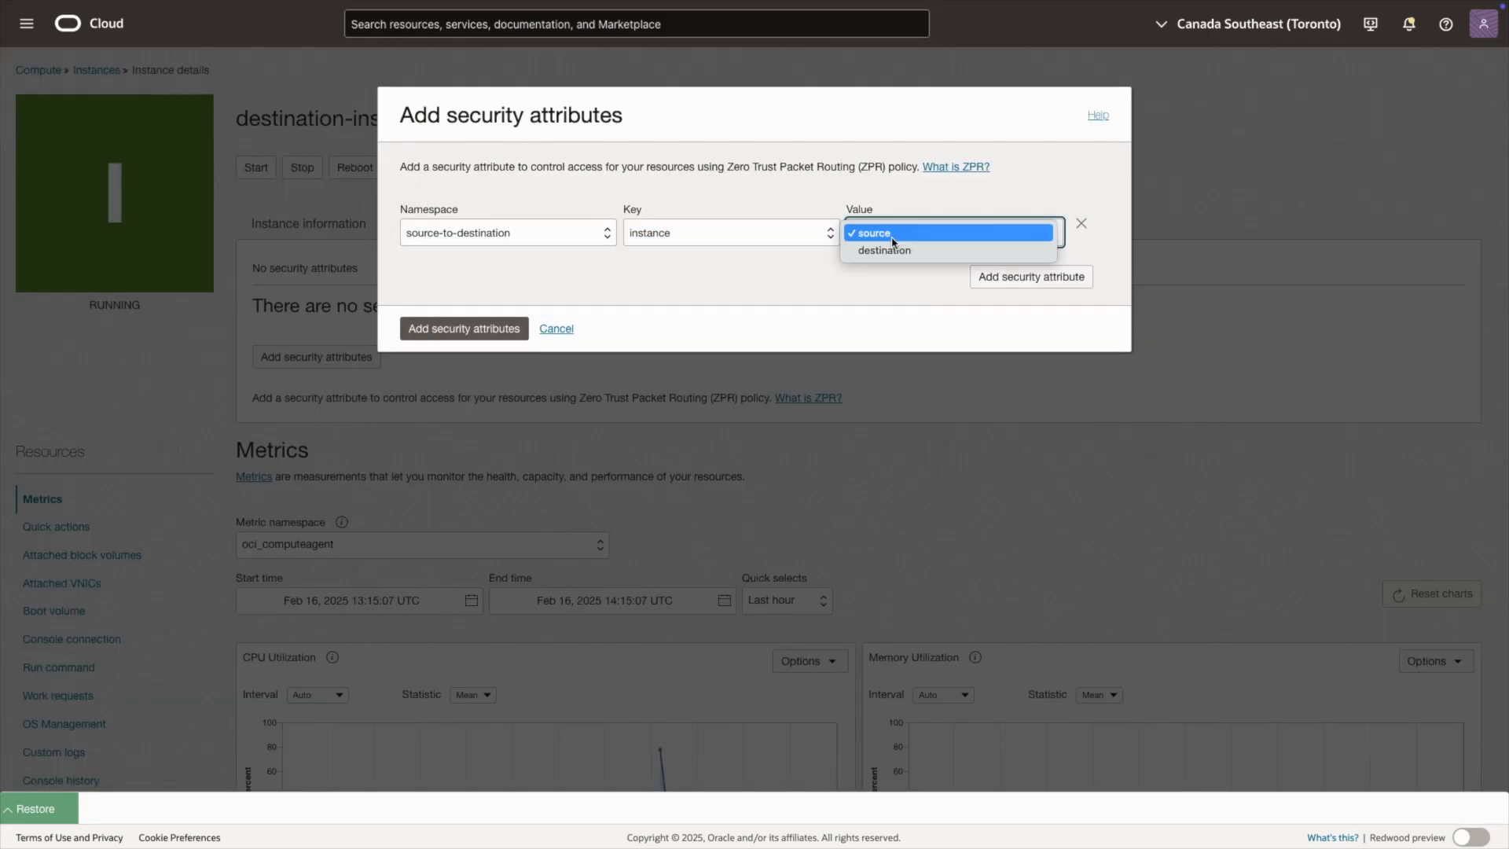
pyautogui.click(871, 251)
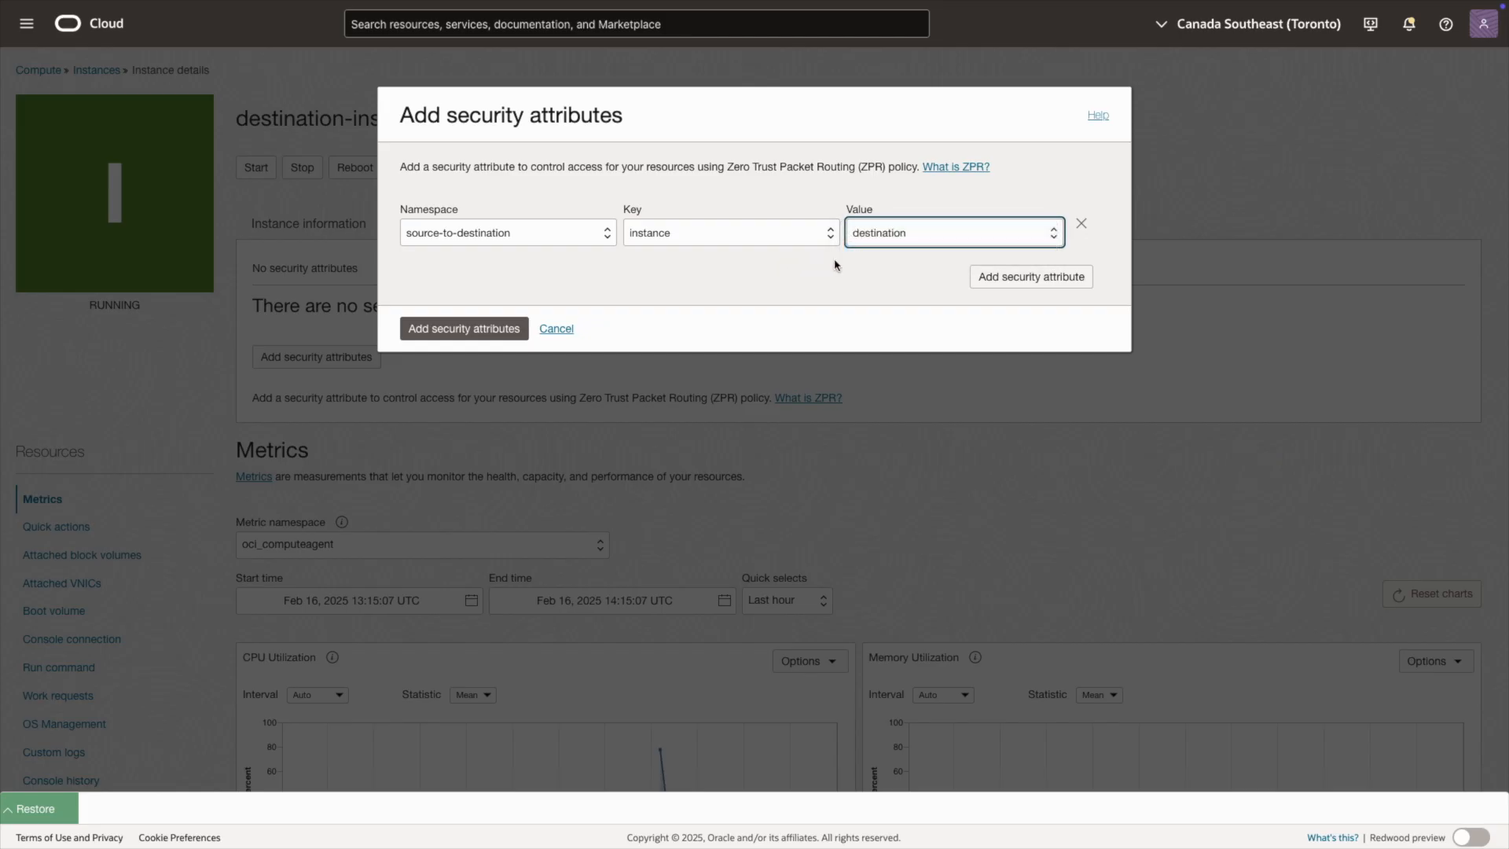
pyautogui.click(505, 330)
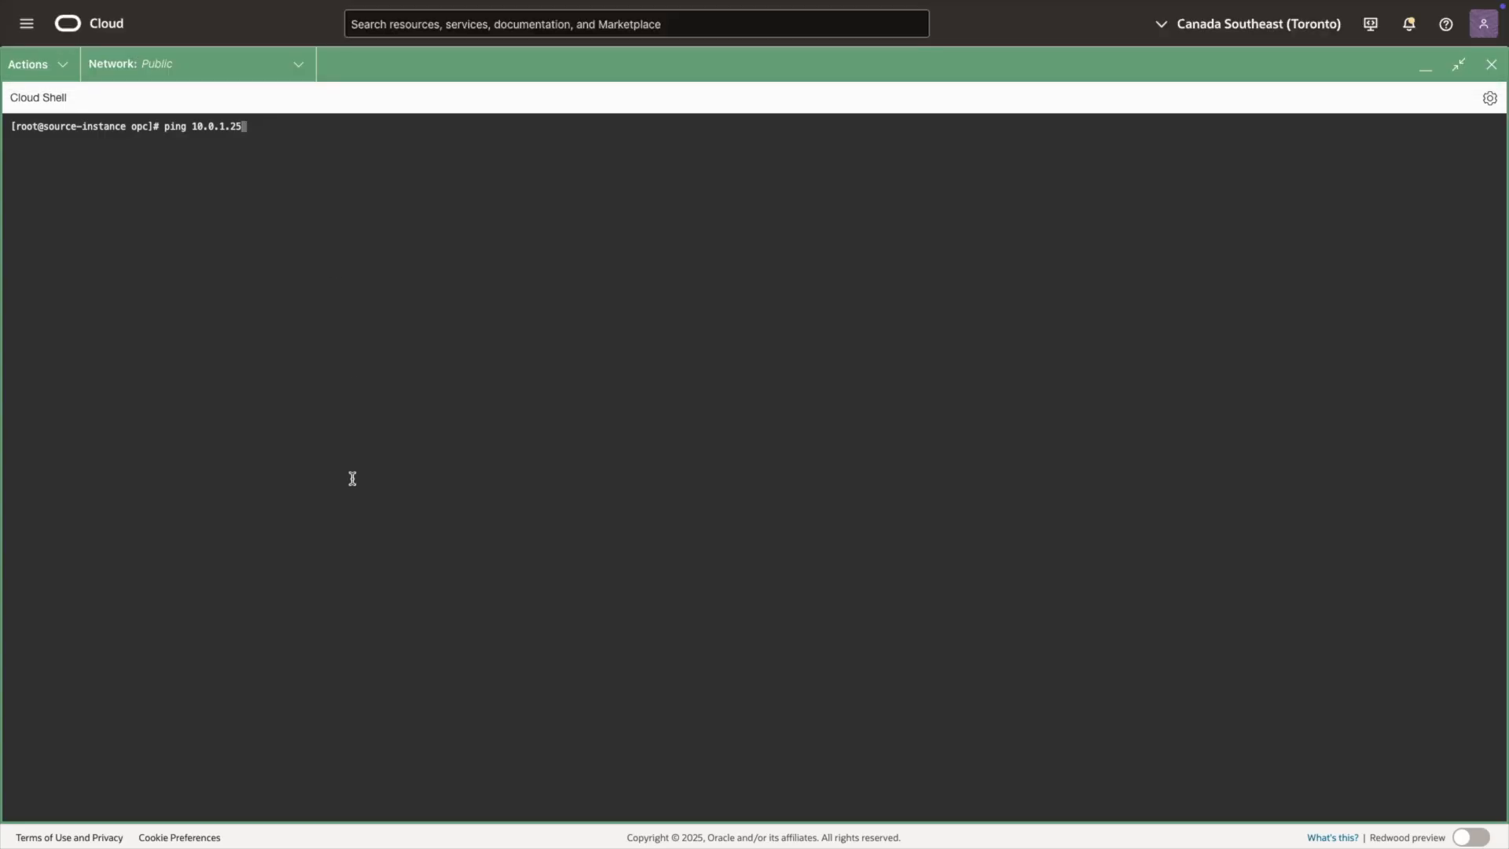
# Step: Test connectivity both ways by pinging 10.0.1.25 from source-instance and 10.0.0.222 from destination-instance, and check the replies on source-instance
pyautogui.press('Return')
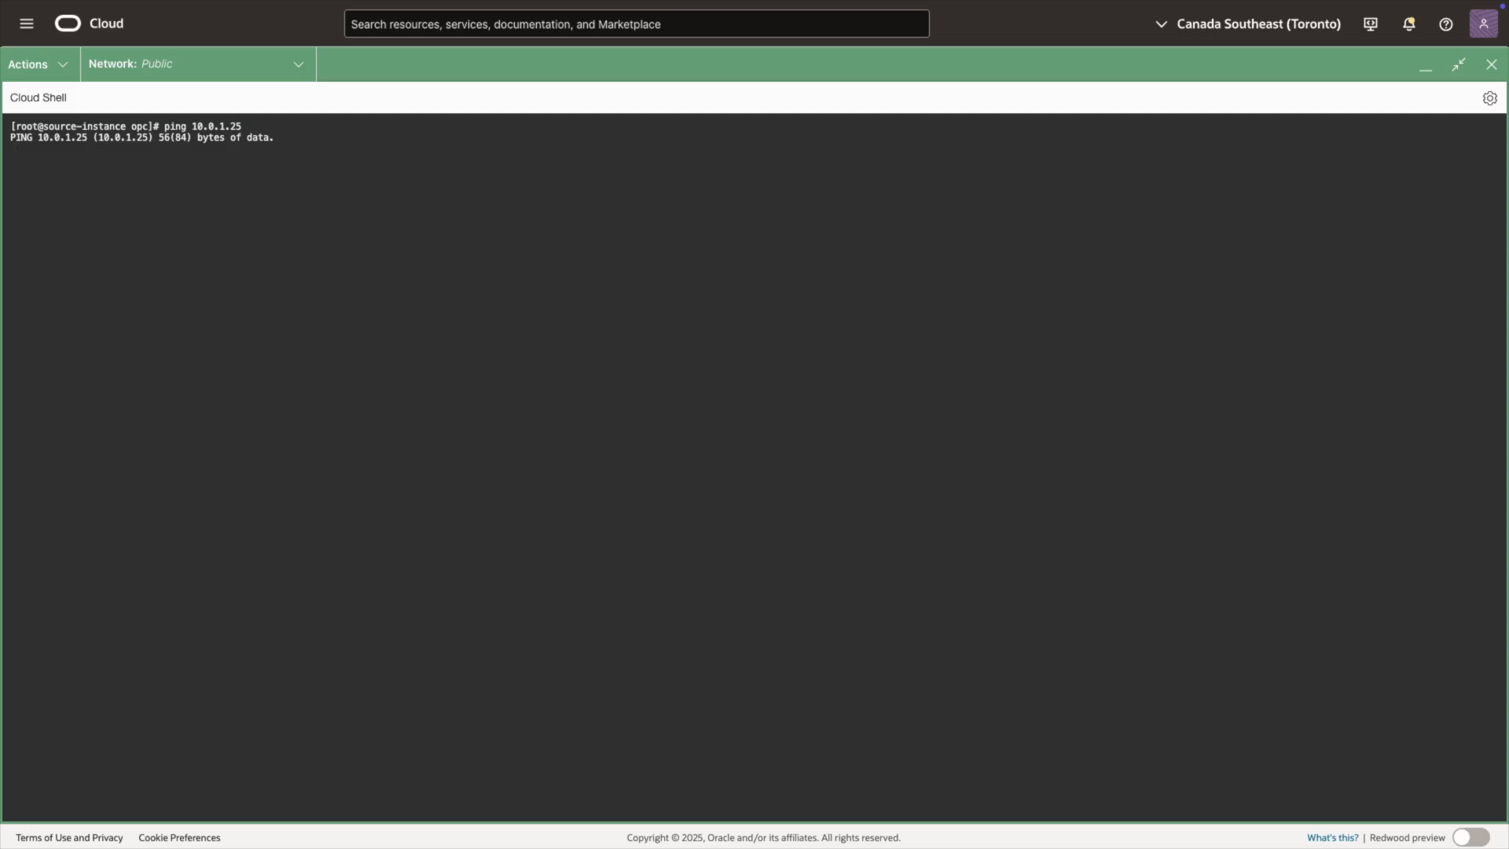
pyautogui.moveTo(422, 5)
pyautogui.click(488, 36)
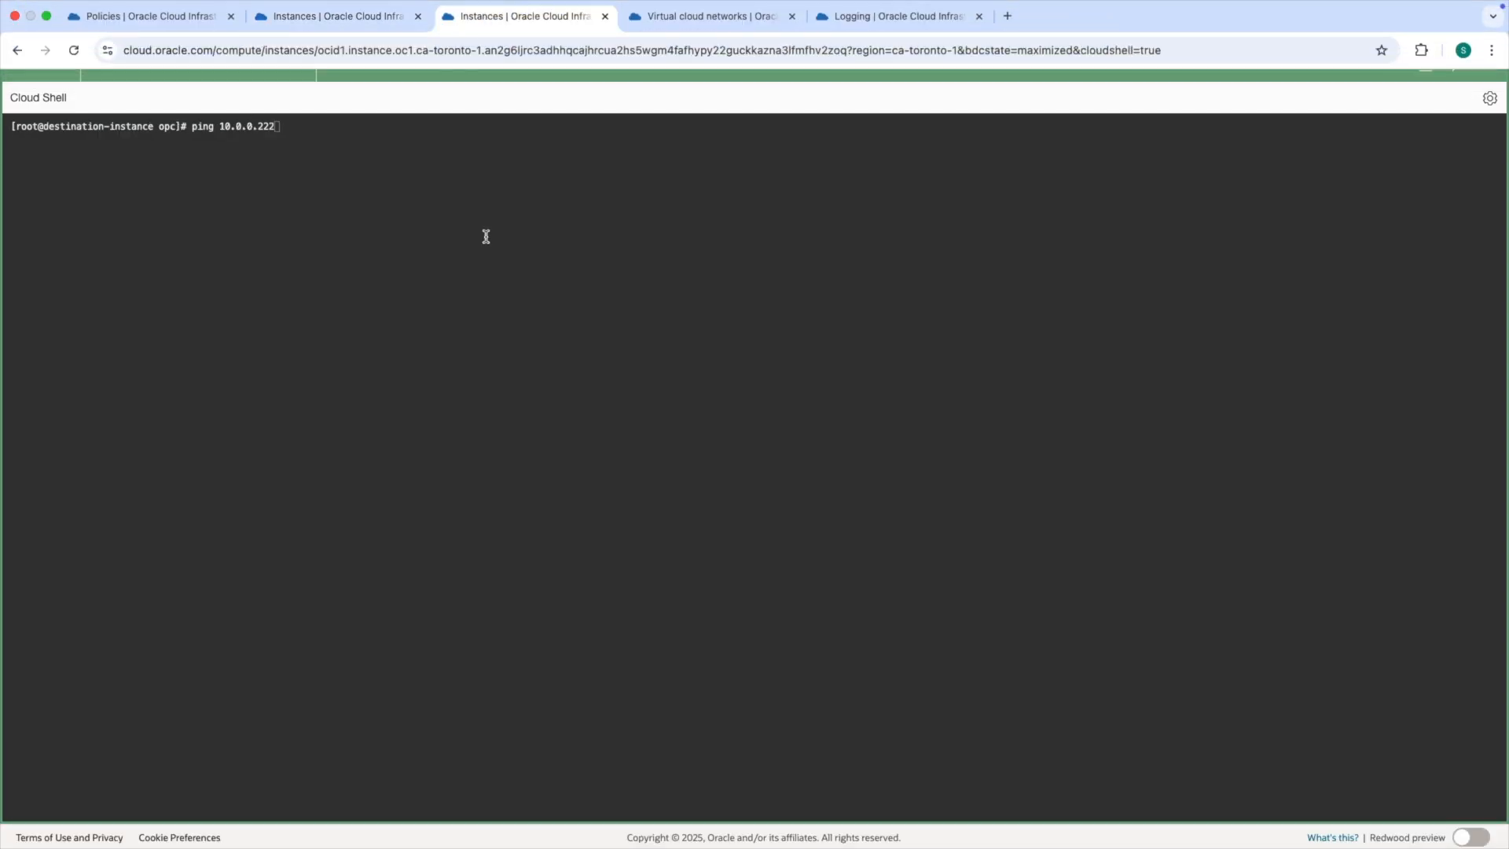
pyautogui.press('Return')
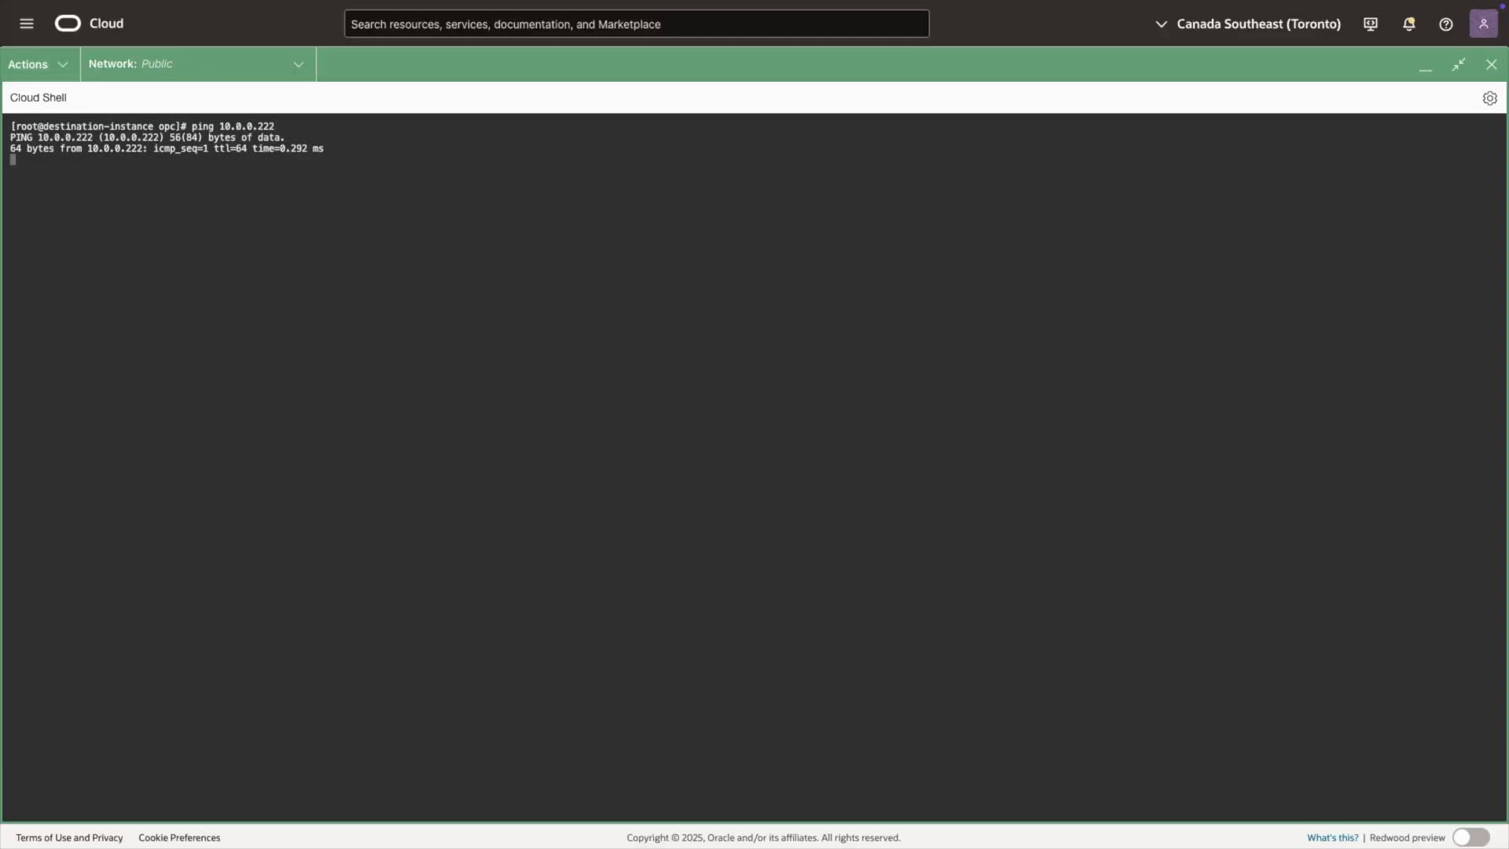
pyautogui.moveTo(501, 6)
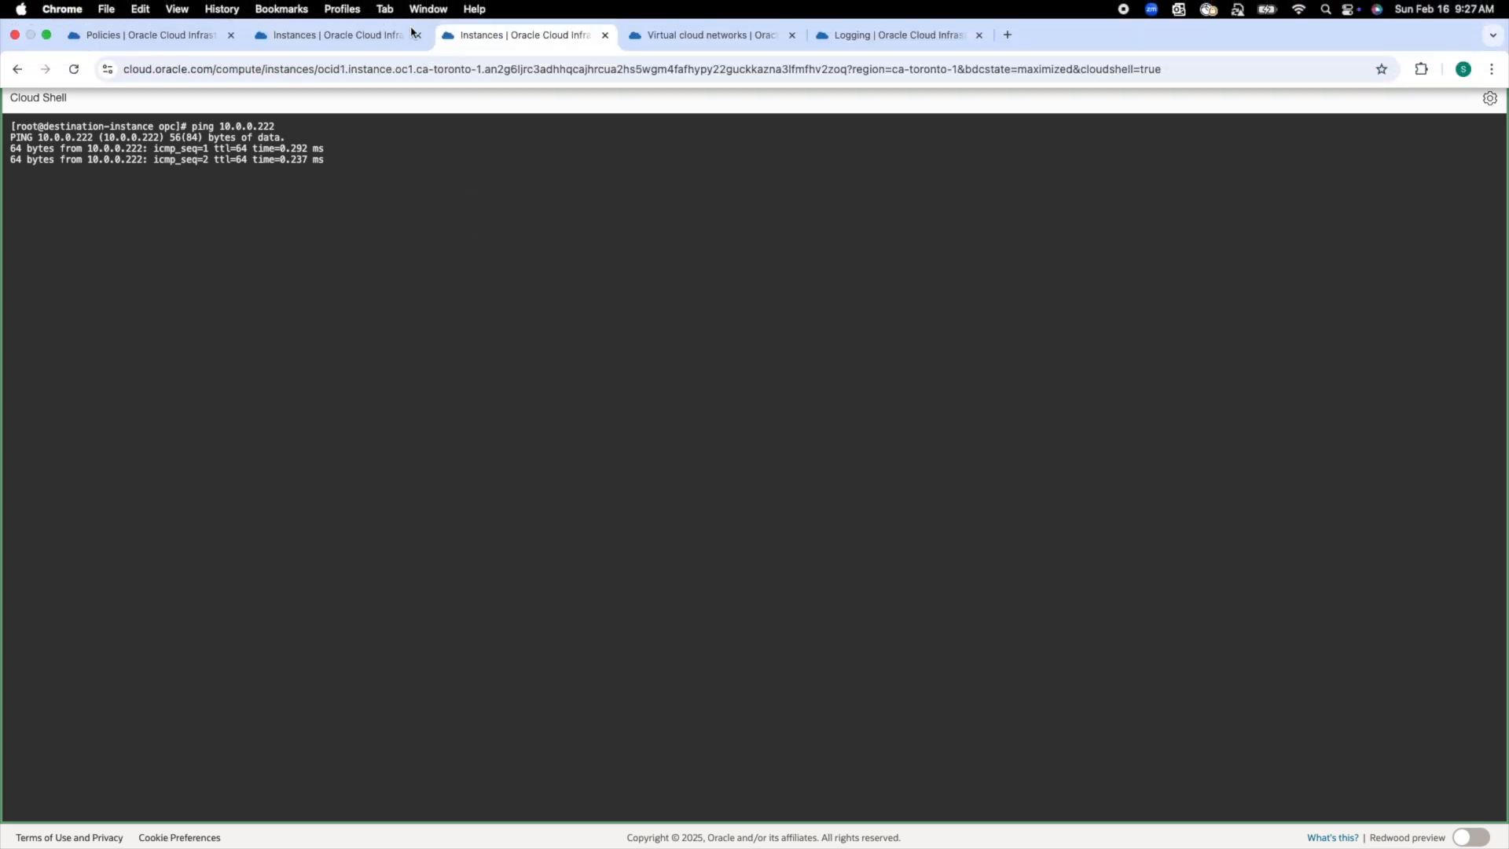
pyautogui.click(287, 38)
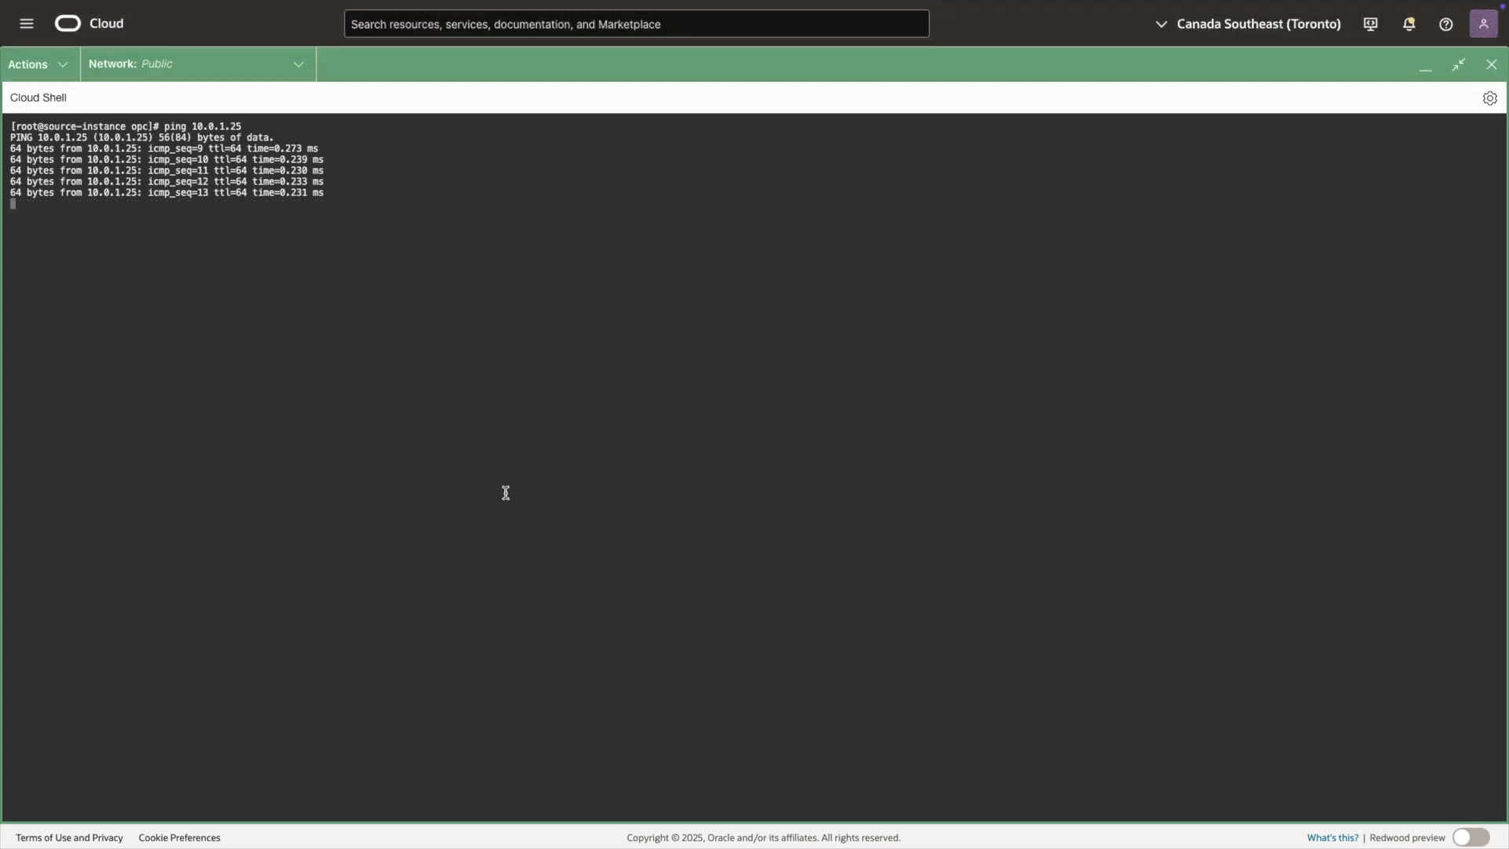